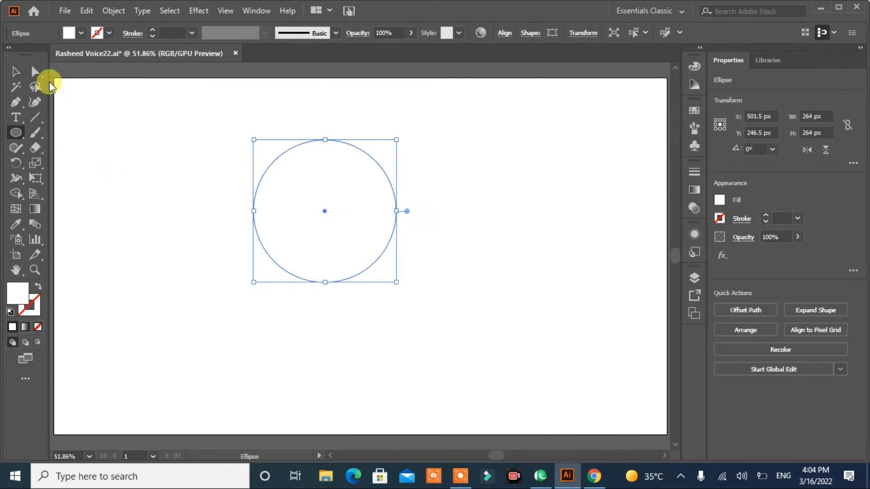
- Make the circle black and draw a black rectangle about 541 px by 167 px over its lower half
left_click(35, 54)
key("m")
left_click_drag(172, 211, 464, 301)
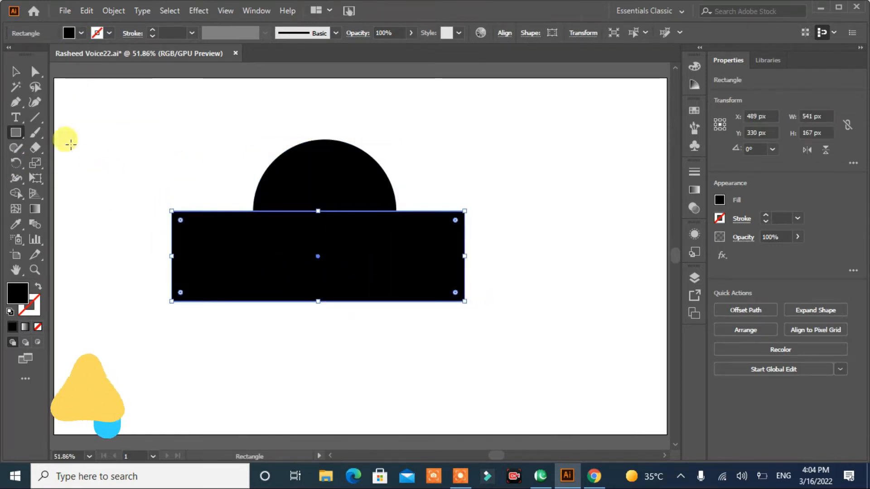
- Subtract the rectangle from the circle to leave a half-circle dome, and flatten the dome slightly
key("v")
key("ctrl+a")
left_click(745, 361)
left_click(410, 265)
left_click_drag(336, 179, 337, 189)
- Add a small black circle at the dome's top centre as a knob
left_click(17, 135)
mouse_move(87, 173)
left_mouse_down()
mouse_move(108, 189)
mouse_move(148, 194)
mouse_move(135, 182)
mouse_move(342, 152)
mouse_move(324, 154)
left_mouse_up()
key("ctrl+z")
key("l")
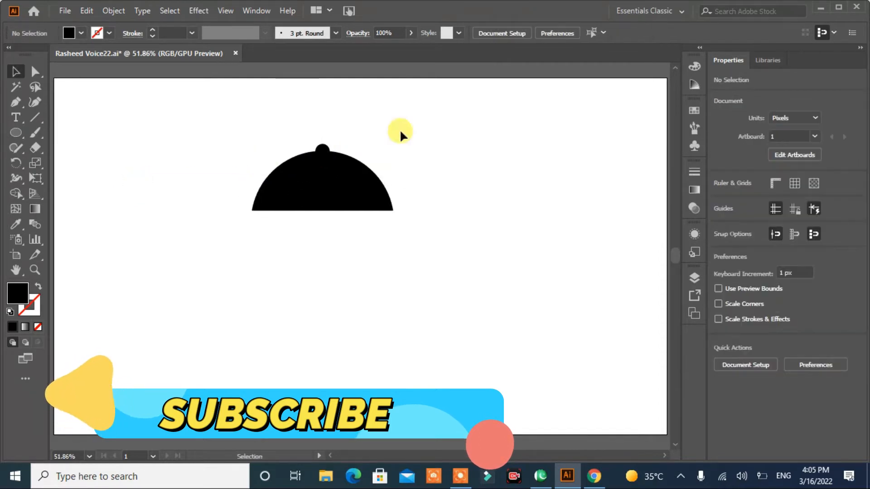
- Unite the knob and dome into one shape and move it to the right side of the artboard
left_click_drag(412, 120, 164, 283)
left_click(720, 367)
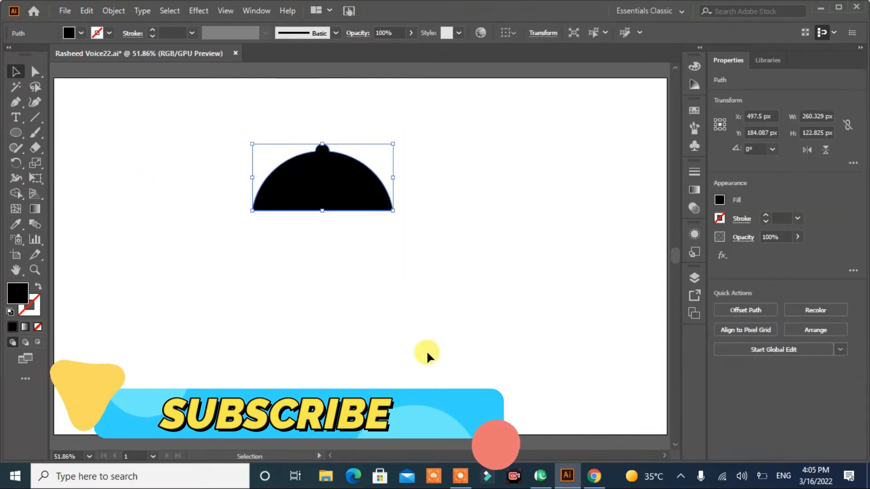
left_click(411, 350)
left_click_drag(314, 196, 506, 190)
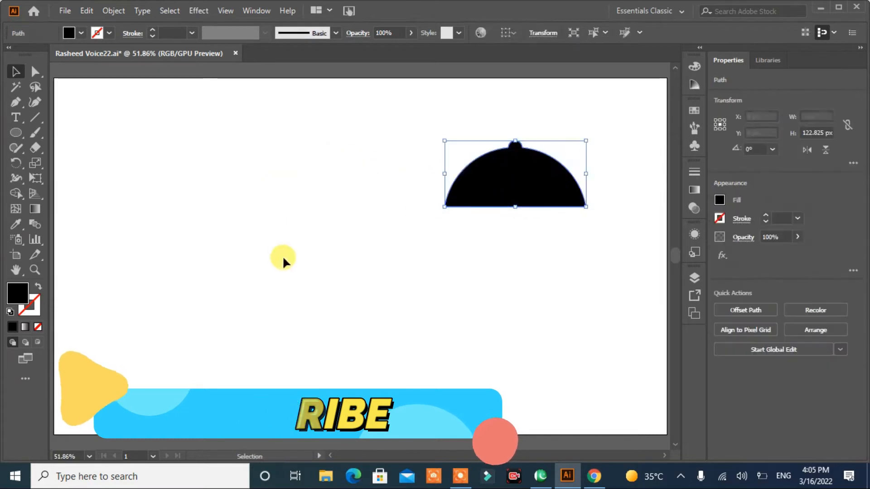
left_click(271, 248)
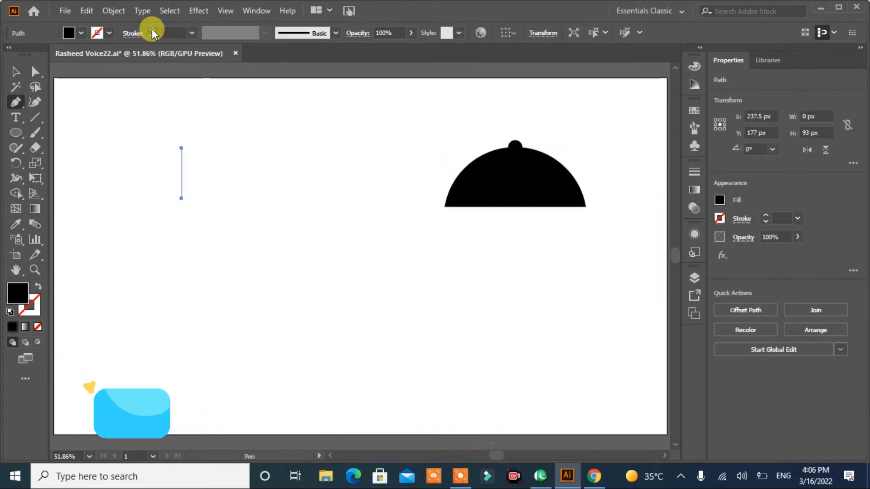
- Draw a vertical line about 93 px long with no fill, a 17 pt black stroke and a tapered width profile
left_click(152, 30)
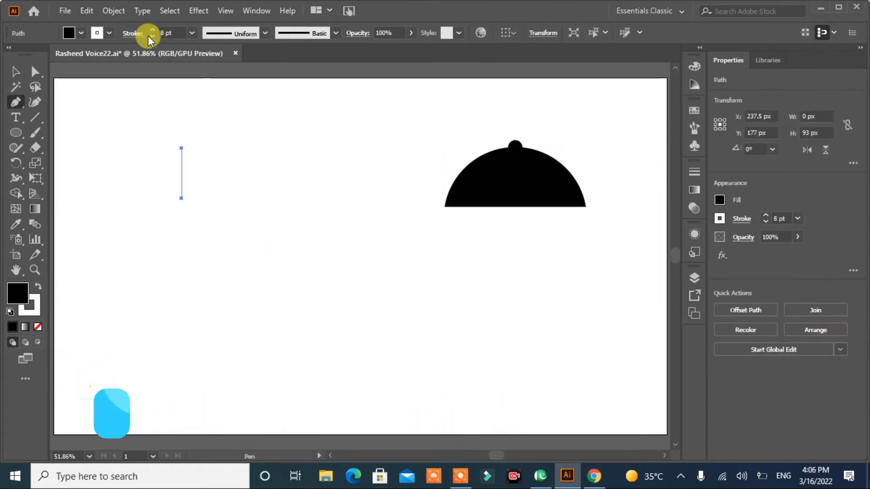
left_click(39, 287)
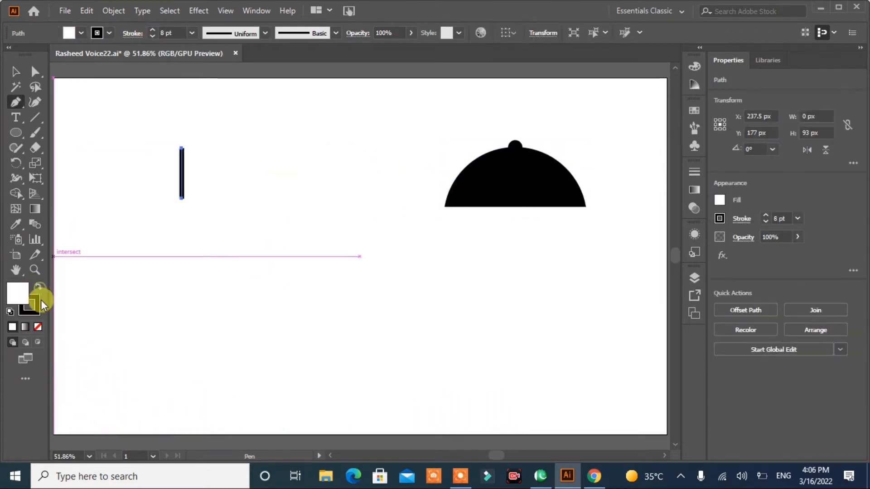
left_click(38, 328)
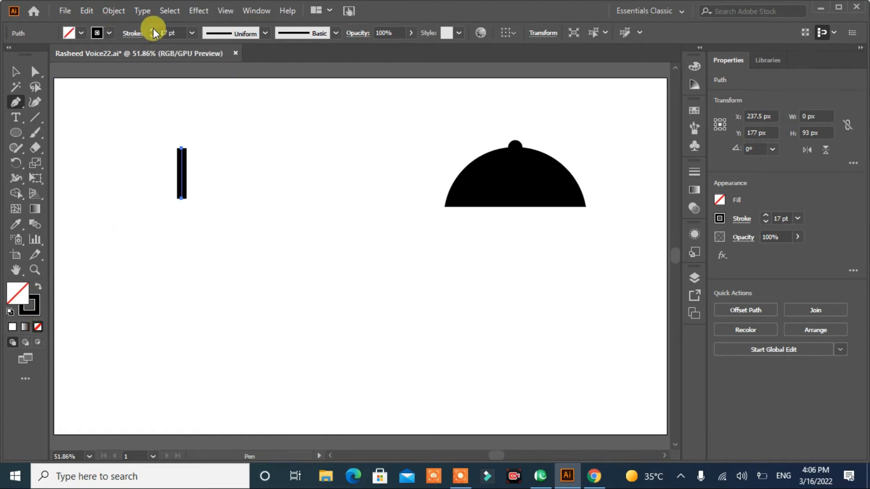
left_click(265, 32)
left_click(220, 132)
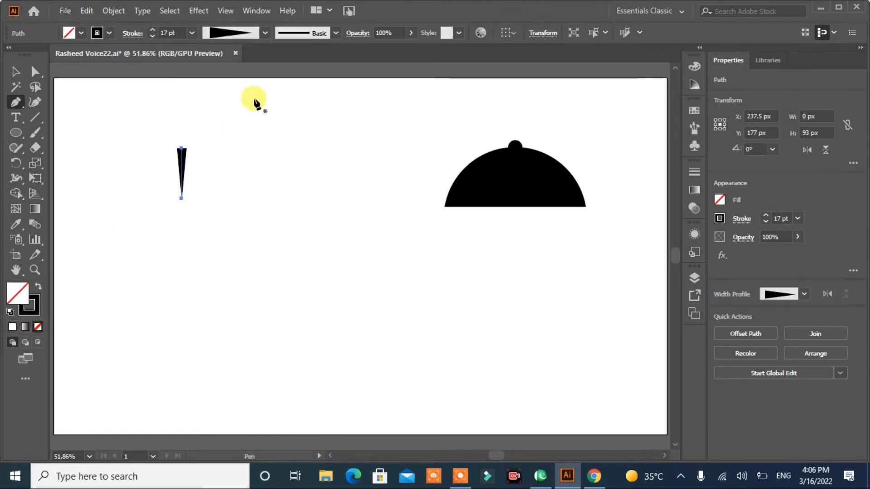
- Flip the taper at a 10 pt stroke and duplicate the line into four fork tines spaced 14 px apart
left_click_drag(183, 196, 191, 196, "alt")
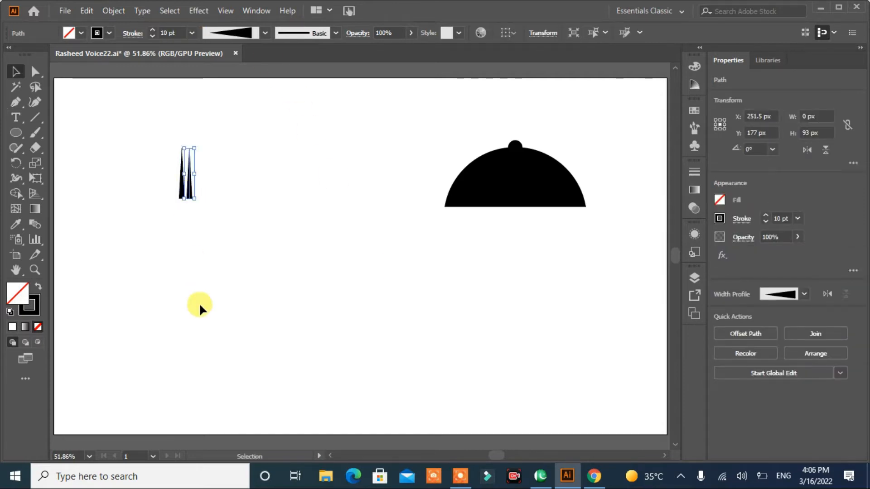
key("a")
key("ctrl+d")
key("ctrl+d")
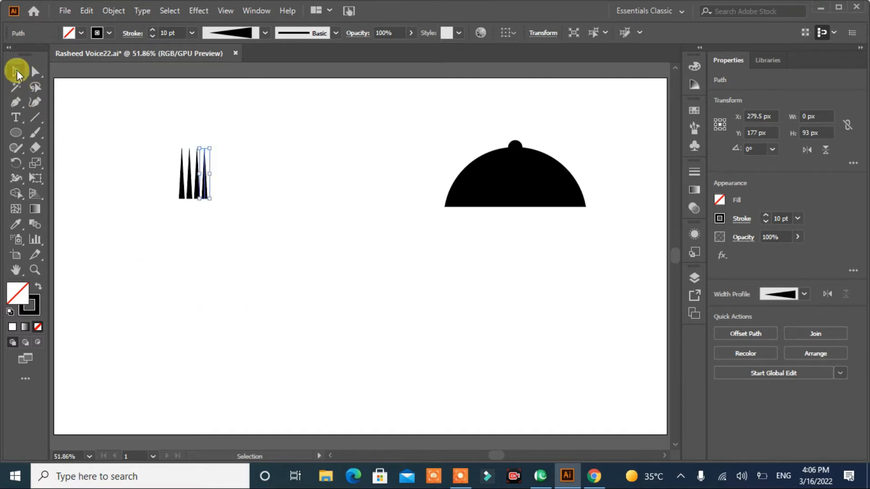
- Draw a black rectangle about 52 px by 69 px directly beneath the four tines as the fork's base
left_click(239, 276)
key("m")
key("shift+x")
mouse_move(178, 199)
left_mouse_down()
mouse_move(208, 212)
mouse_move(194, 238)
left_mouse_up()
left_click(12, 69)
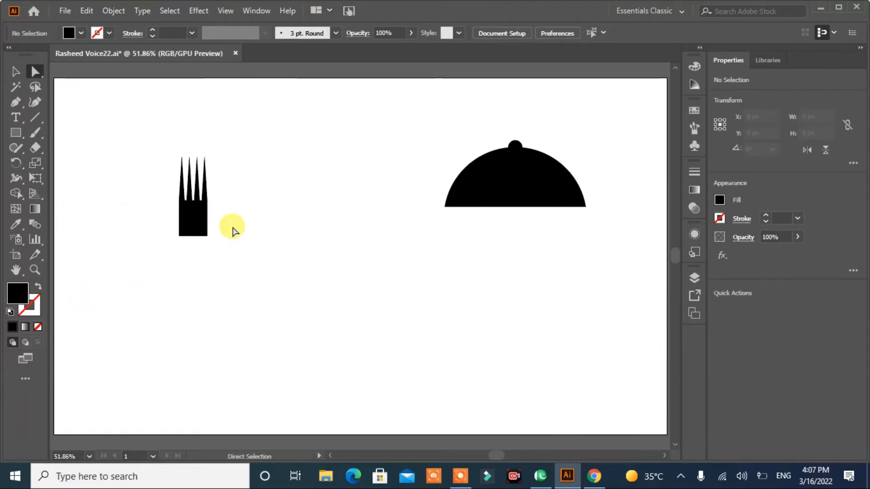
- Round the lower corners of the fork head to 26 px and soften the tine tips
left_click_drag(232, 228, 141, 249)
left_click_drag(188, 230, 202, 195)
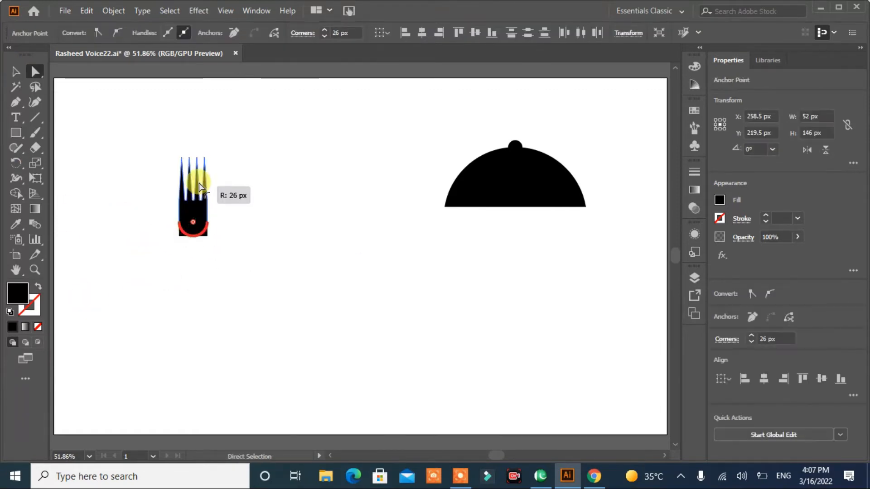
left_click(220, 230)
left_click_drag(142, 207, 194, 171)
left_click(258, 216)
left_click_drag(224, 146, 194, 169)
left_click(259, 218)
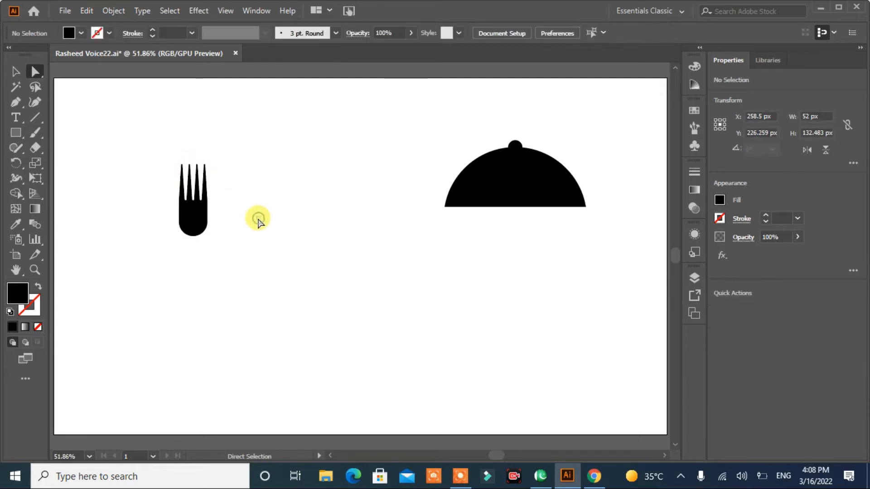
- Draw a handle rectangle about 20 px by 157 px below the fork head and narrow its upper end
key("m")
left_click_drag(187, 230, 198, 313)
left_click(35, 72)
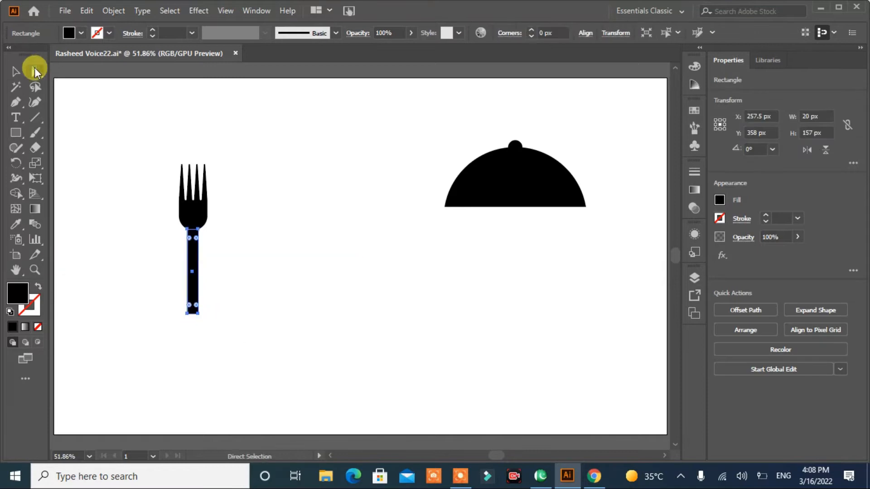
left_click(189, 232)
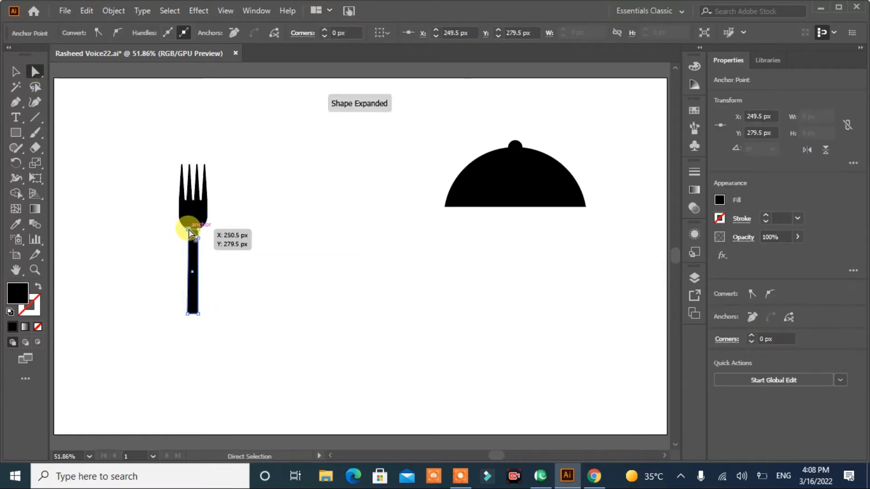
- Round the corners where the fork head meets the handle, and round the handle's bottom end
left_click(88, 148)
left_click(193, 234)
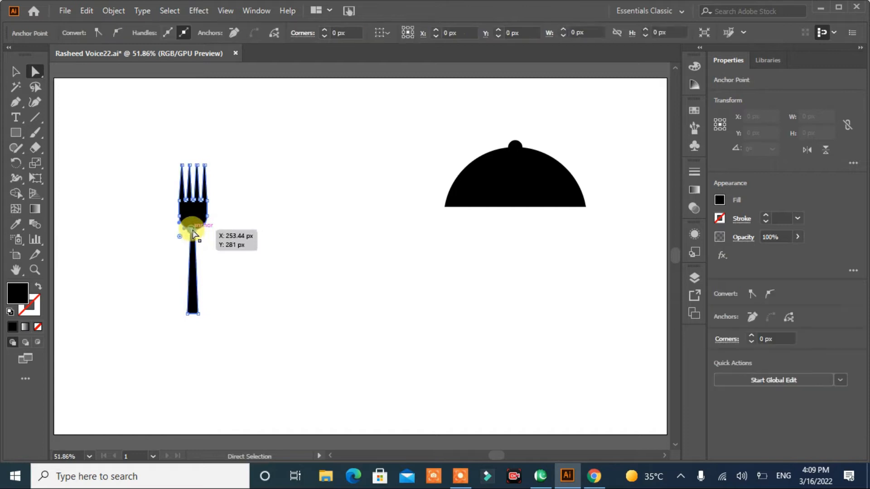
left_click(193, 233)
left_click_drag(194, 229, 226, 262)
left_click(227, 265)
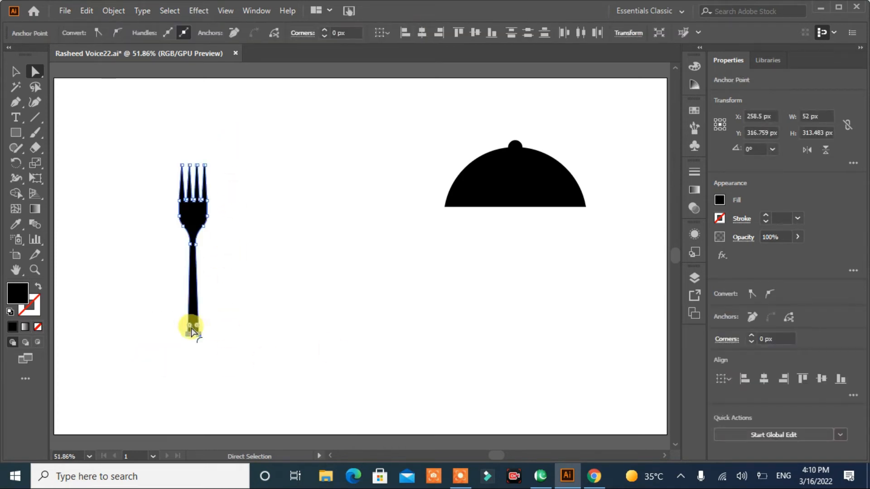
left_click_drag(191, 329, 195, 328)
left_click(220, 331)
- Move the finished fork to the right side of the artboard, beside the dome
left_click(16, 71)
left_click(198, 211)
left_click_drag(198, 212, 358, 203)
- Draw a rectangle about 39 px by 195 px for the knife blade and shape its upper right corner into a curved tip
left_click_drag(189, 150, 210, 256)
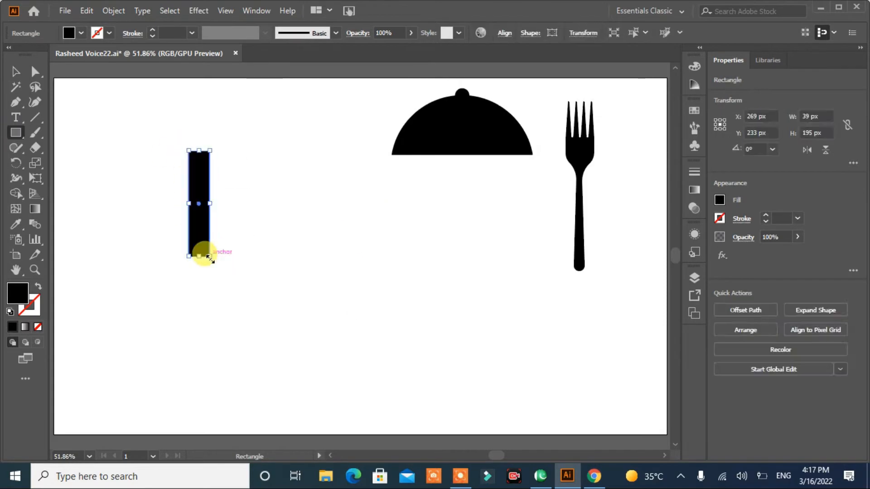
left_click(38, 74)
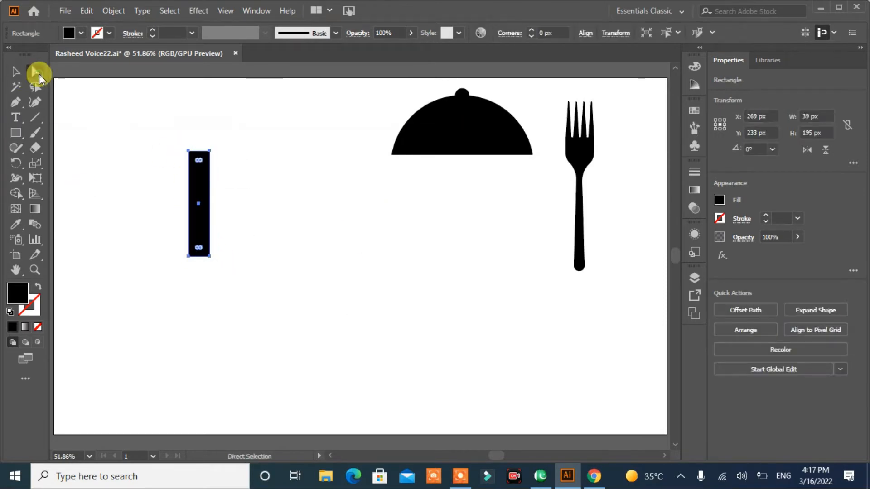
left_click(209, 150)
left_click_drag(203, 156, 196, 296)
key("shift+Down")
key("shift+Down")
key("shift+Down")
key("shift+Down")
key("shift+Down")
key("shift+Down")
key("Left")
key("Left")
key("Left")
key("Left")
key("Left")
key("Left")
key("Left")
- Add a handle below the blade that widens downward, with a slanted, rounded lower end
left_click(200, 275)
left_click(15, 132)
left_click(35, 71)
left_click(192, 310)
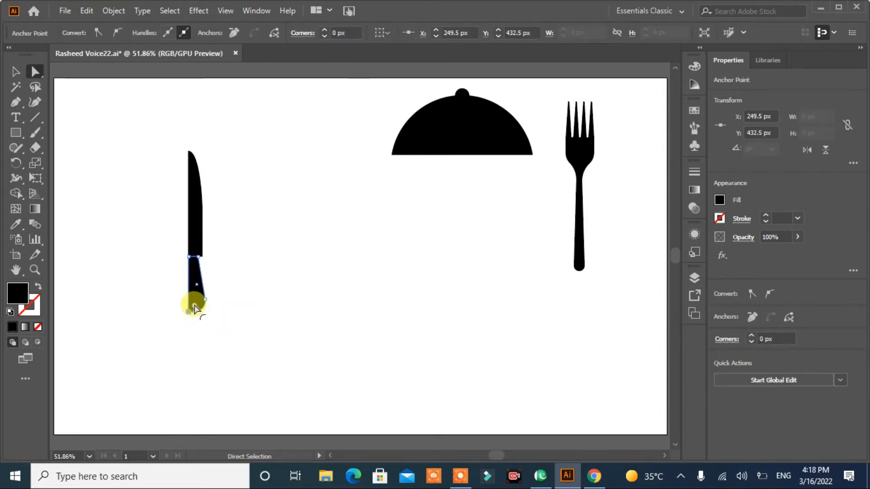
left_click(194, 346)
- Shorten the knife blade by lowering its top end
left_click(195, 249)
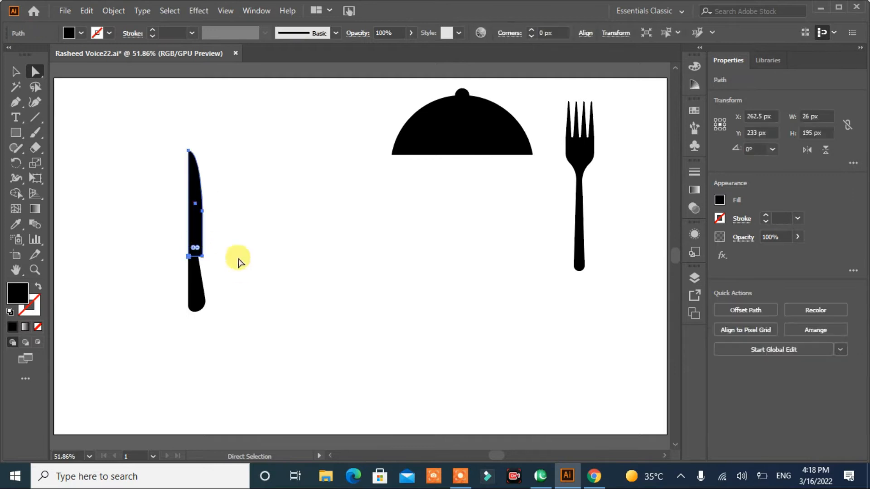
left_click(202, 258)
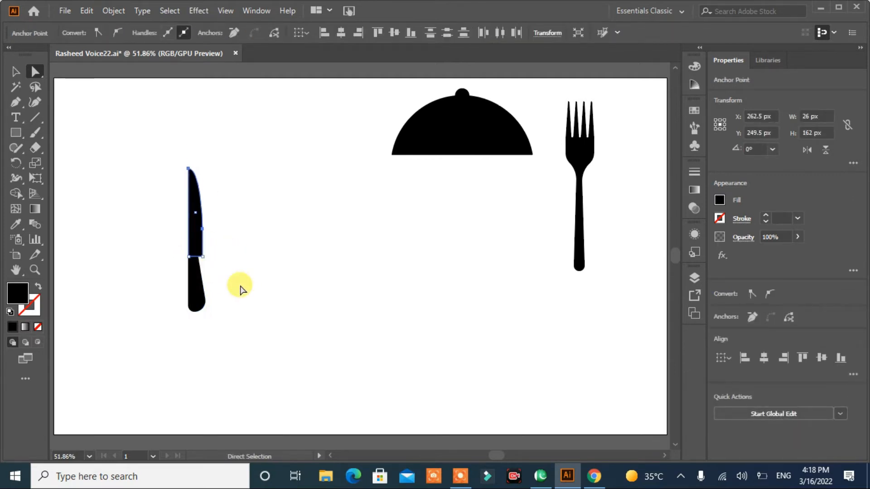
key("v")
left_click(271, 245)
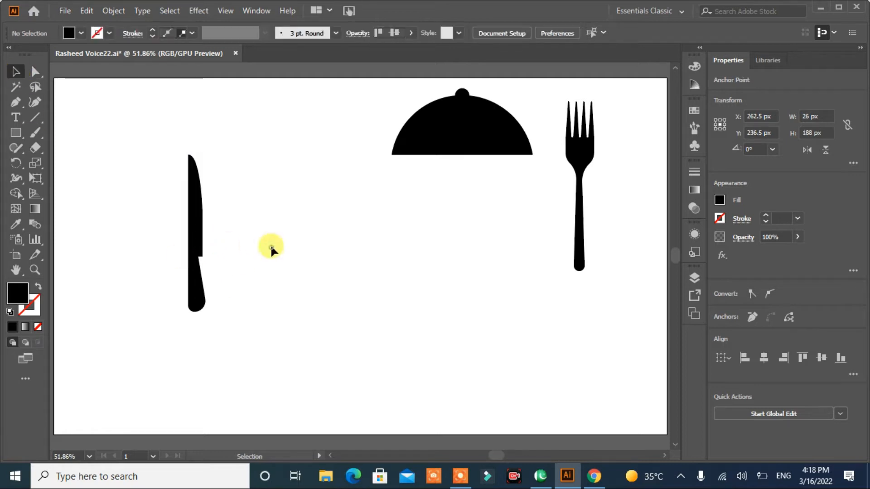
left_click(195, 217)
left_click_drag(190, 154, 189, 314)
- Unite the knife blade and handle into one shape
left_click(257, 220)
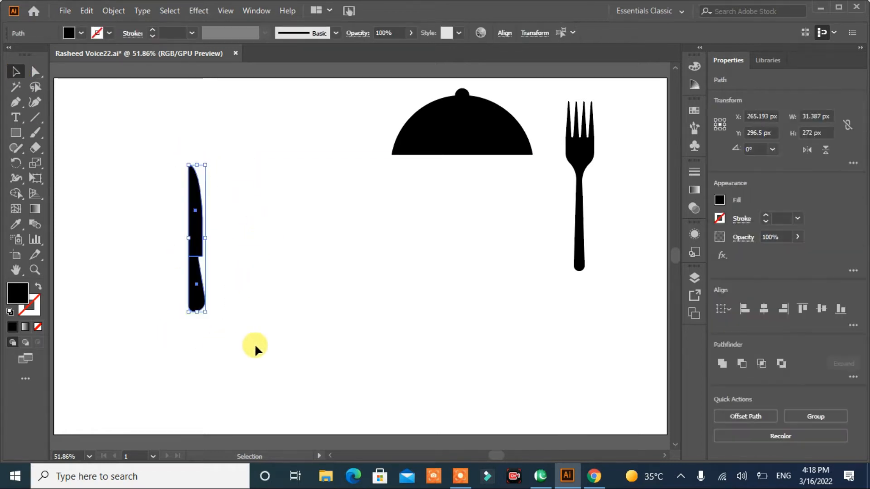
left_click(722, 364)
left_click(227, 255)
left_click(197, 236)
- Raise the anchor point at the blade's tip and adjust the curve to form a sharper point
left_click(35, 71)
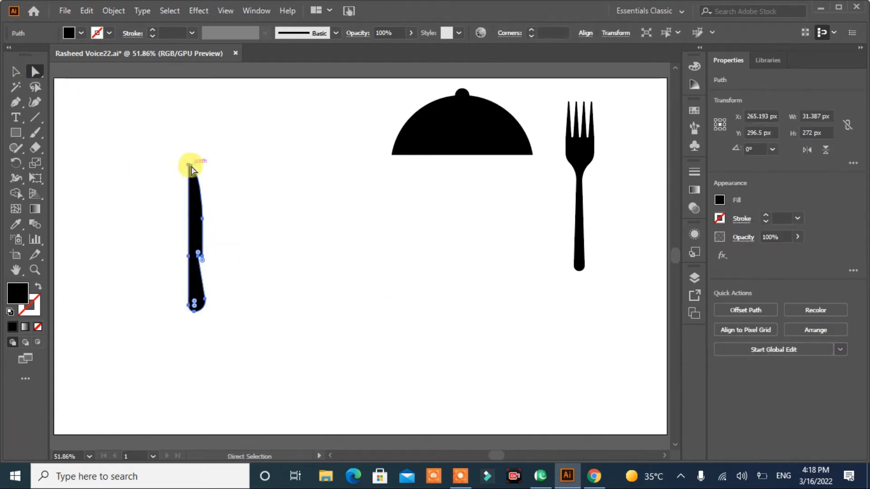
left_click(190, 165)
key("Up")
key("Up")
key("Up")
key("Up")
key("Up")
key("Up")
key("Up")
key("Up")
key("Up")
key("Up")
key("Up")
key("Up")
key("Up")
key("Up")
key("Up")
key("Up")
key("Up")
key("Up")
key("Up")
key("Up")
mouse_move(198, 155)
left_mouse_down()
mouse_move(203, 175)
mouse_move(201, 165)
left_mouse_up()
left_click(254, 295)
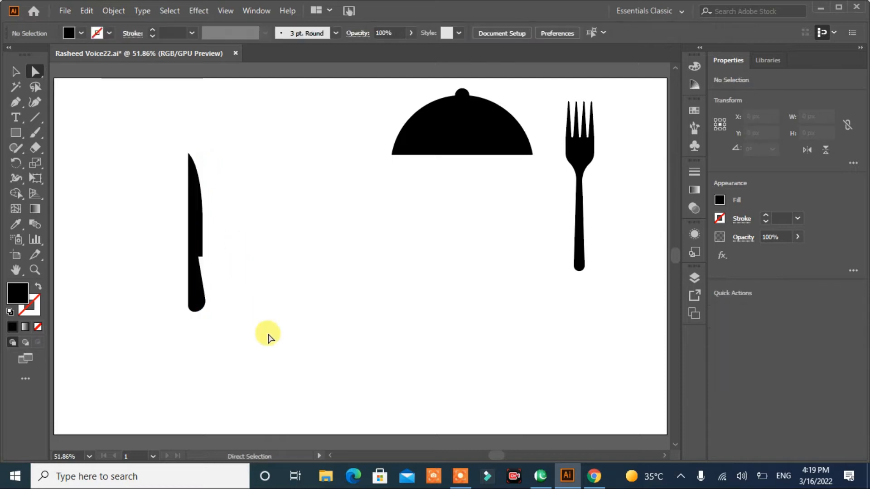
- Rotate the knife 90° clockwise so it lies horizontally with its tip pointing right
left_click(200, 307)
left_click(13, 70)
left_click(163, 241)
left_click(200, 216)
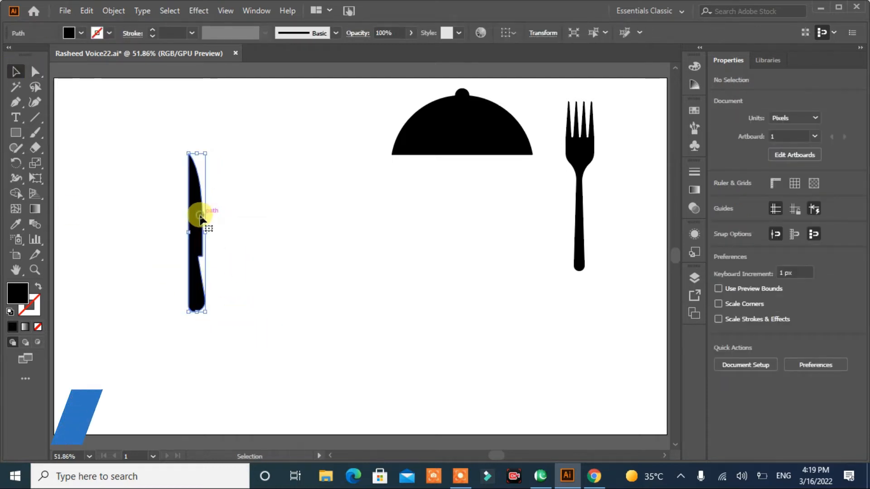
left_click_drag(209, 148, 290, 252)
left_click(297, 285)
- Rotate the fork counterclockwise so it lies horizontally with its tines facing left, and move it to the artboard's centre
left_click(582, 226)
left_click_drag(596, 272, 624, 157)
left_click_drag(571, 189, 390, 226)
- Resize the fork and place the knife directly beneath it so both are about 251 px wide
left_click_drag(499, 230, 466, 227)
left_click_drag(249, 237, 466, 251)
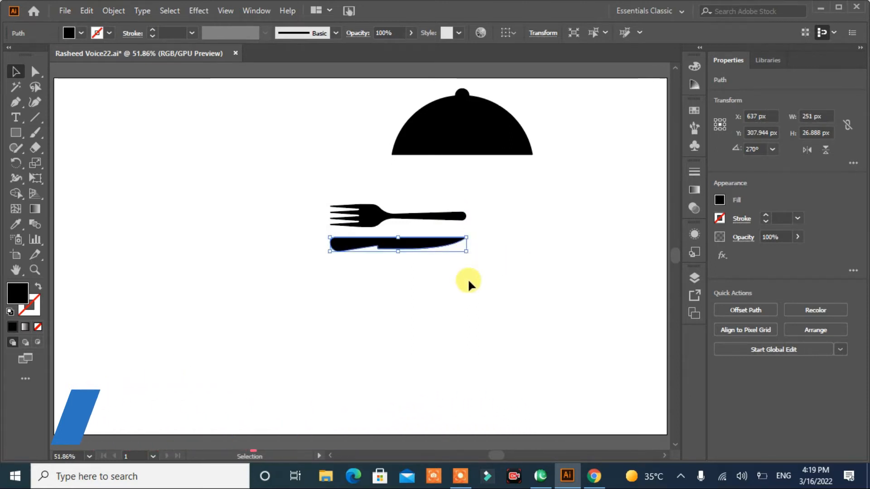
left_click(467, 279)
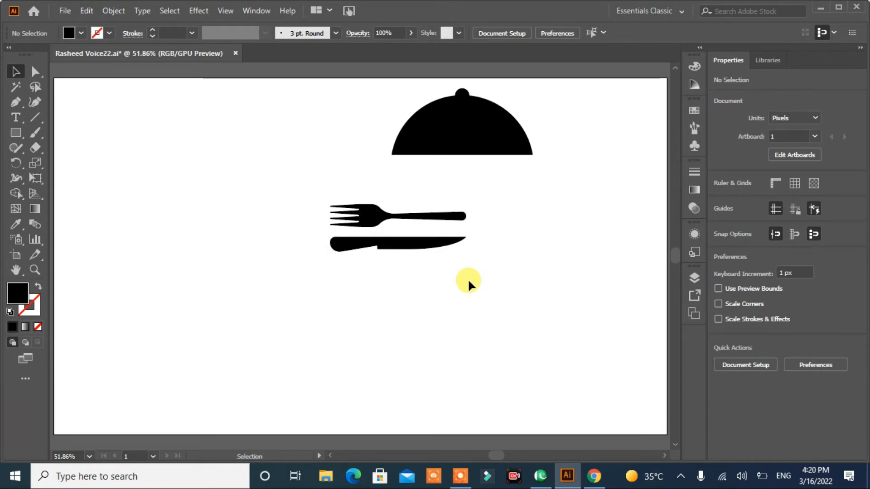
- Place the fork over the dome's lower right part and add a 4 px offset path around it
left_click_drag(379, 220, 493, 151)
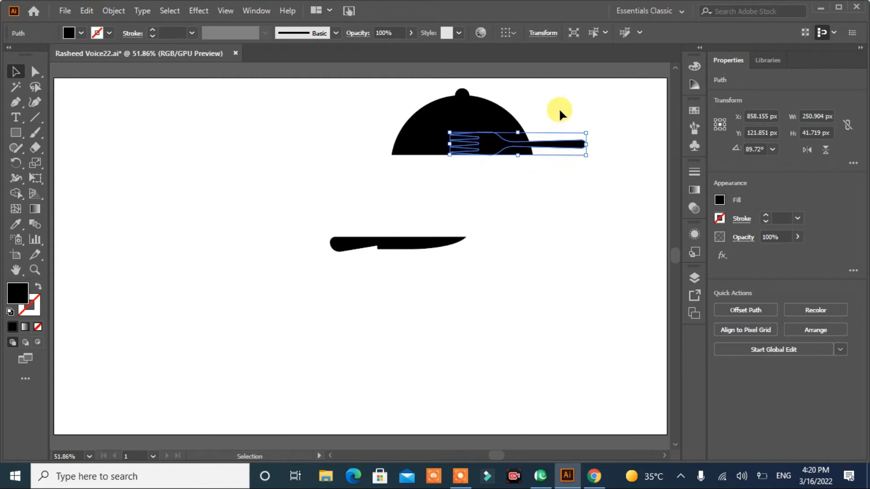
left_click(746, 310)
left_click(363, 270)
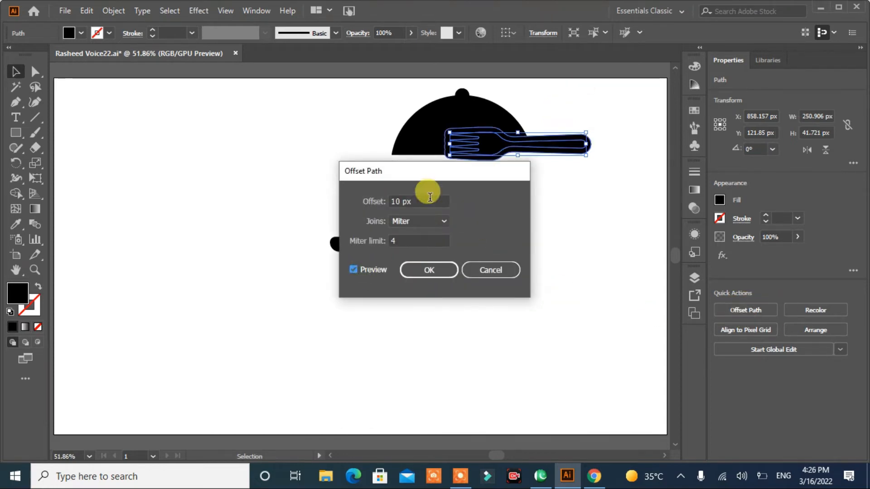
key("Down")
key("Down")
key("Down")
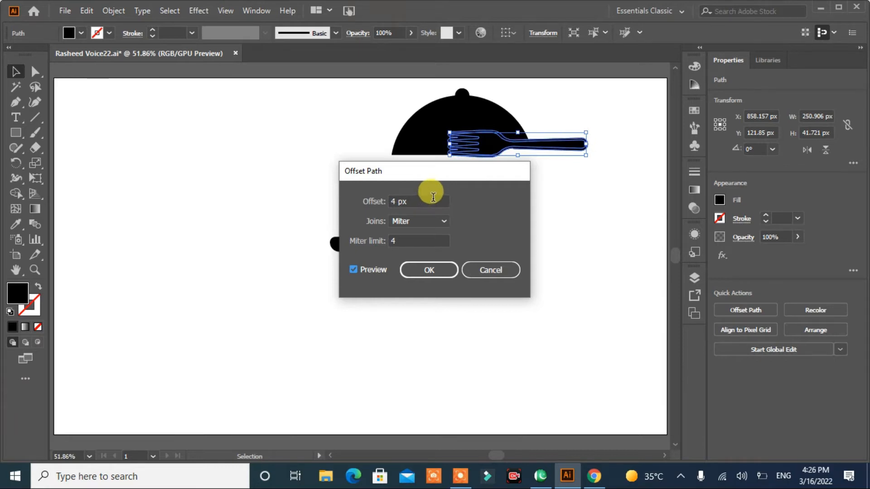
left_click(434, 271)
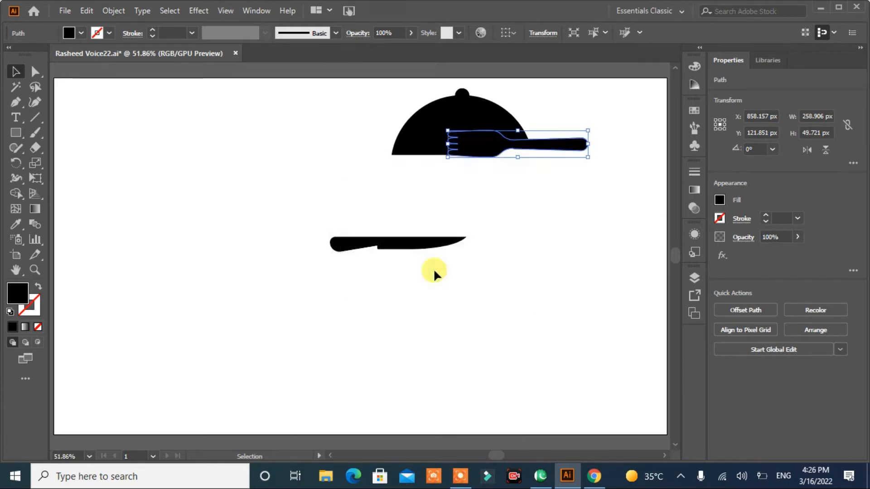
- Use Shape Builder to cut the fork's offset outline out of the dome, leaving a gap around the fork
left_click(480, 110, "shift")
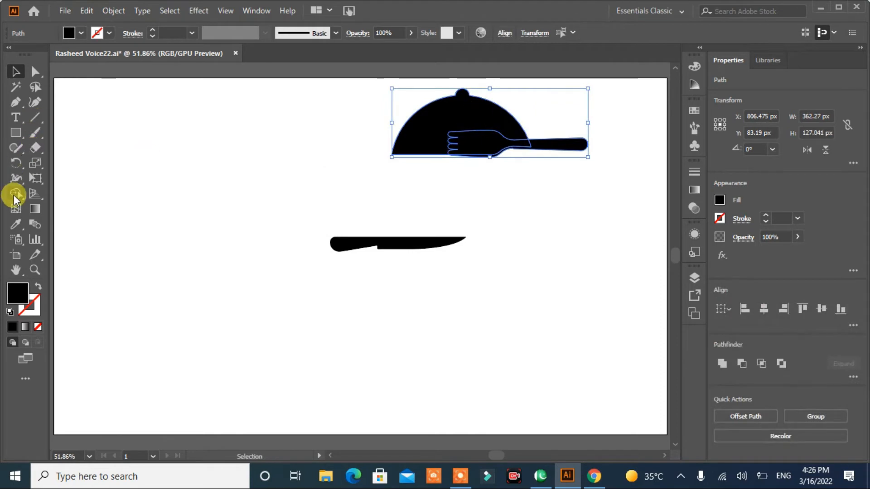
left_click(14, 194)
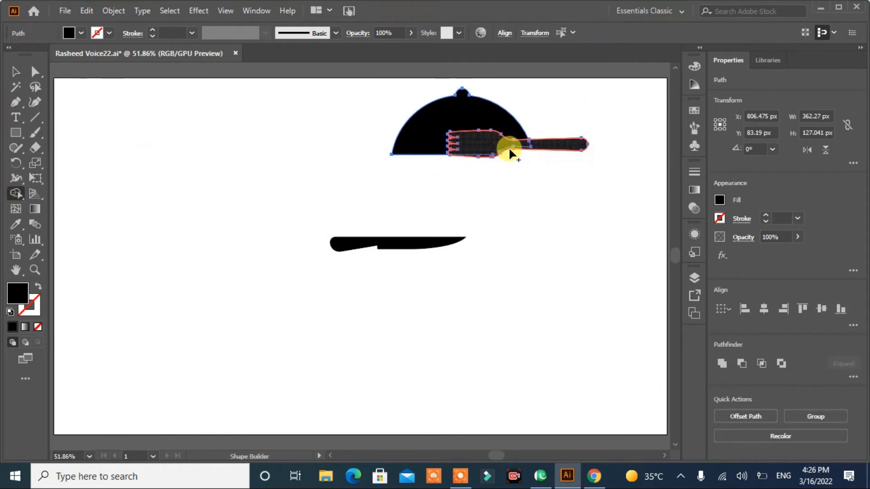
left_click_drag(541, 172, 542, 173)
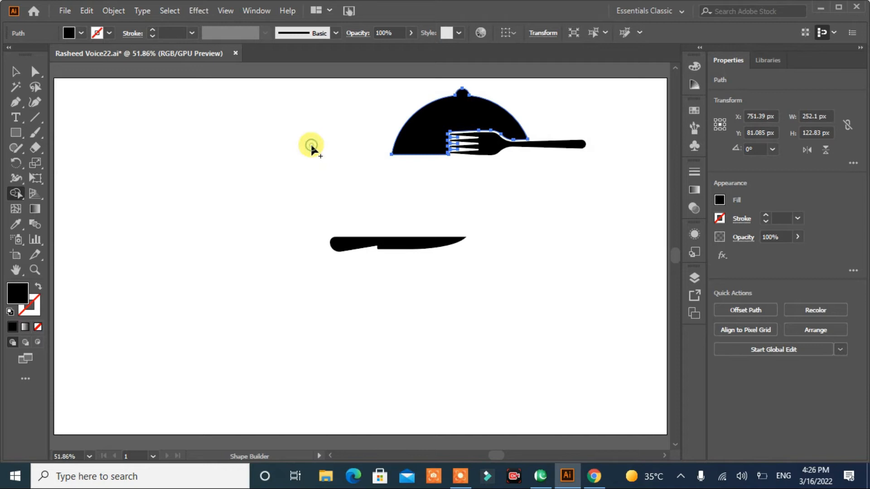
- Add the texts "FOOD" and "Restaurant" in Poppins Bold, placing them side by side beneath the dome and fork
left_click(16, 71)
left_click(155, 158)
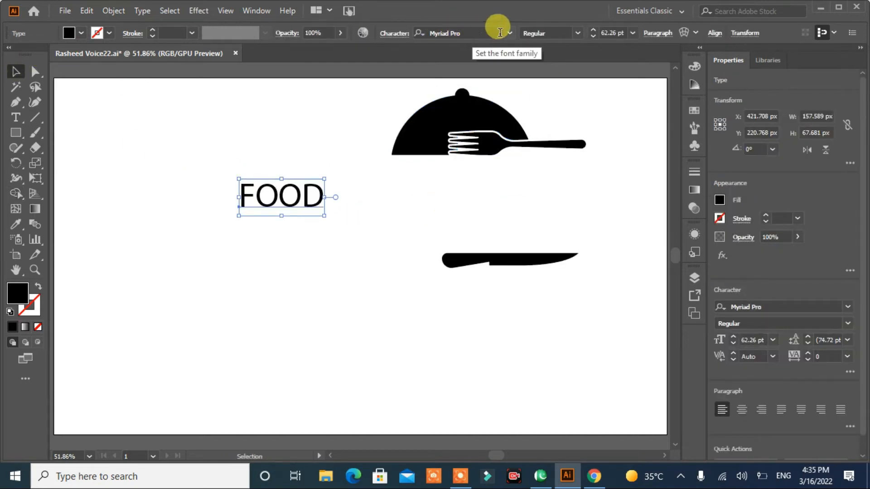
left_click(508, 33)
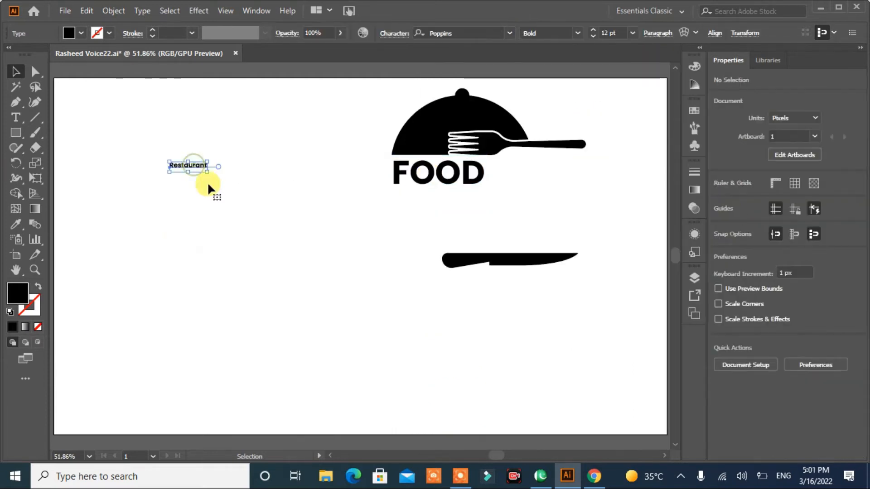
left_click_drag(208, 186, 613, 179)
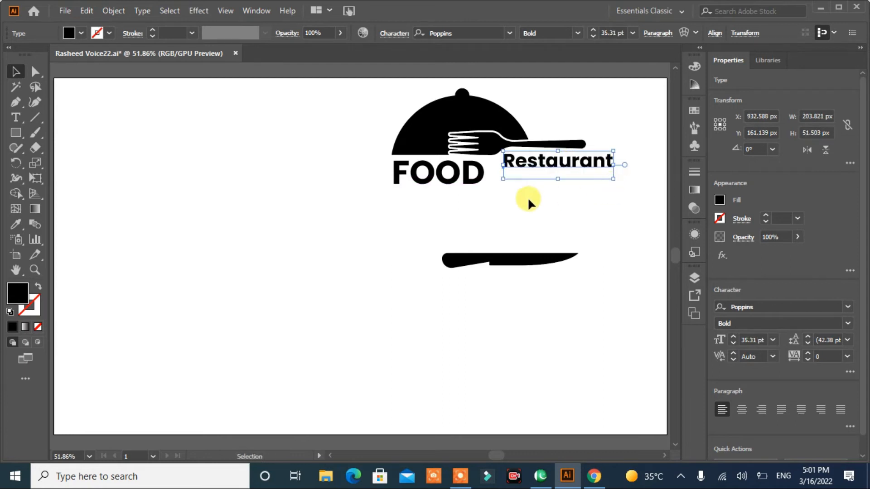
- Enlarge "FOOD" to about 66.87 pt and move the knife up beneath the texts, aligned with the fork above
left_click(450, 187)
left_click_drag(483, 200, 494, 209)
left_click_drag(488, 265, 497, 200)
left_click(507, 249)
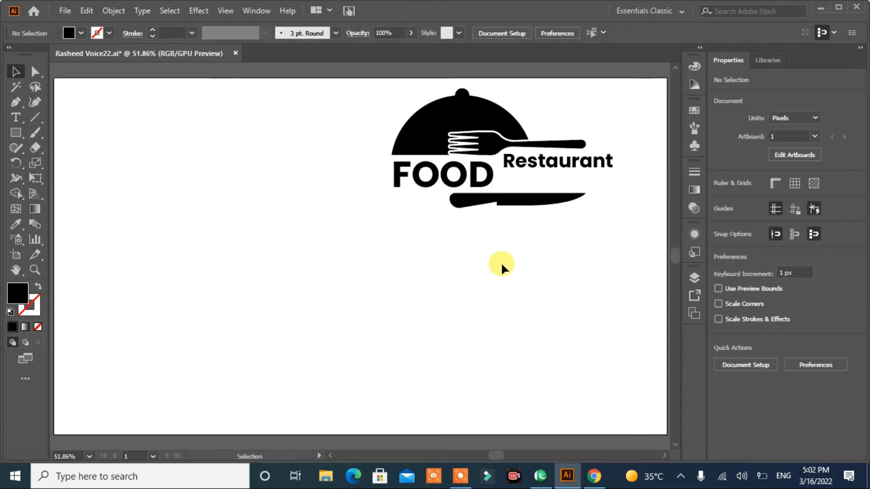
- Convert the tagline text to uppercase, then enlarge it to about 22.27 pt and place it beneath "Restaurant"
left_click(142, 10)
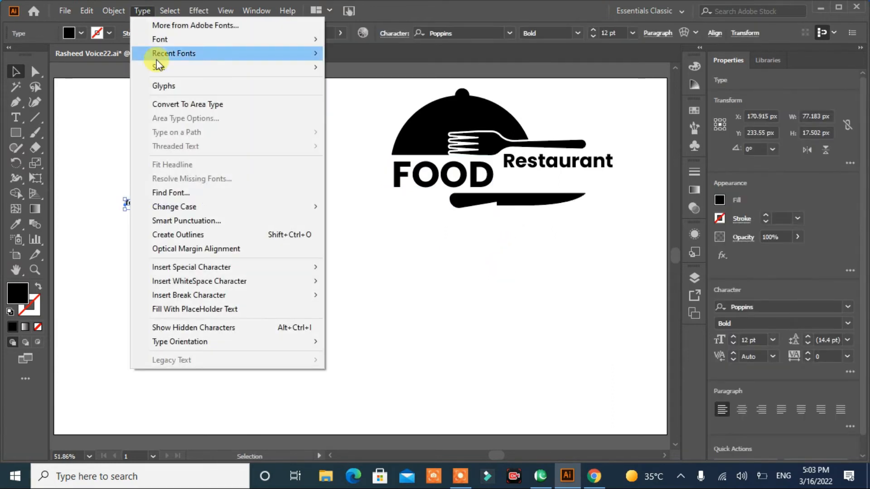
mouse_move(210, 206)
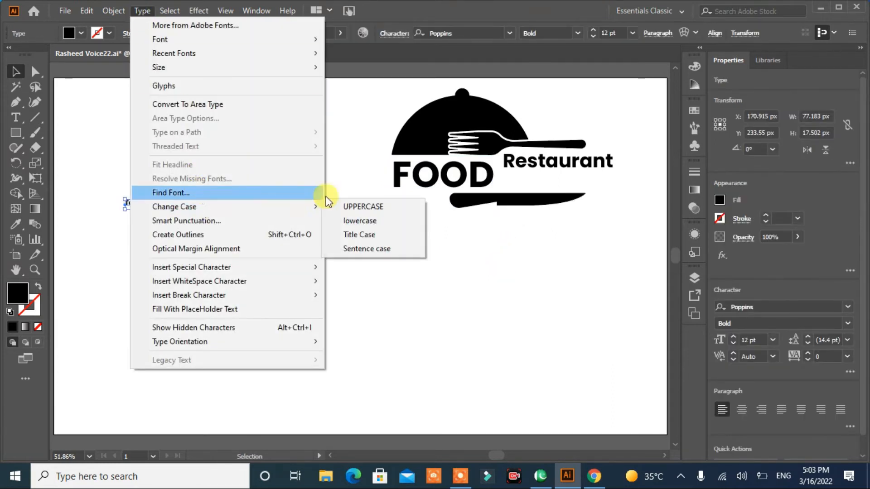
left_click(318, 207)
left_click_drag(169, 211, 539, 182)
left_click(151, 154)
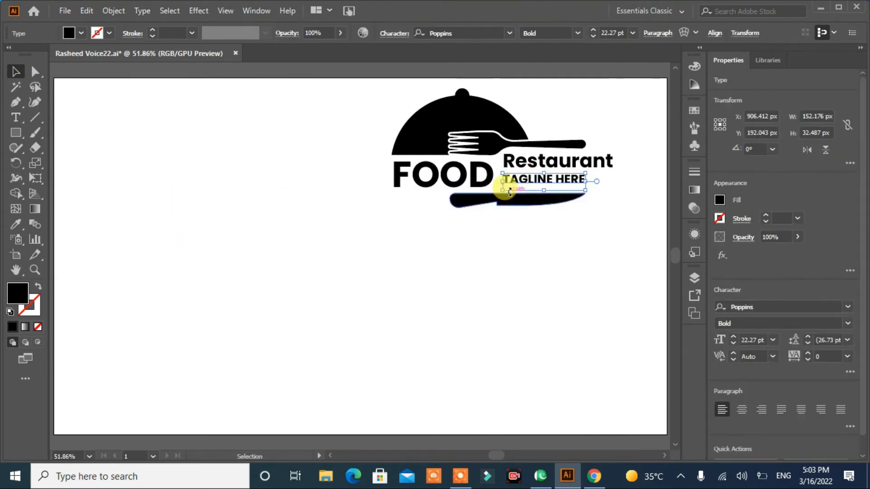
- Reduce the tagline's font size to 18 pt and set its tracking to 400
left_click(847, 356)
left_click(848, 334)
left_click(733, 343)
left_click(733, 344)
left_click(734, 345)
left_click(733, 344)
left_click(734, 344)
left_click(813, 358)
type("400")
left_click(618, 339)
- Stretch the "Restaurant" text vertically to a height of about 59 px so it nearly fills the space above the tagline
left_click(587, 182)
left_click(528, 164)
left_click_drag(558, 179, 558, 183)
left_click(570, 241)
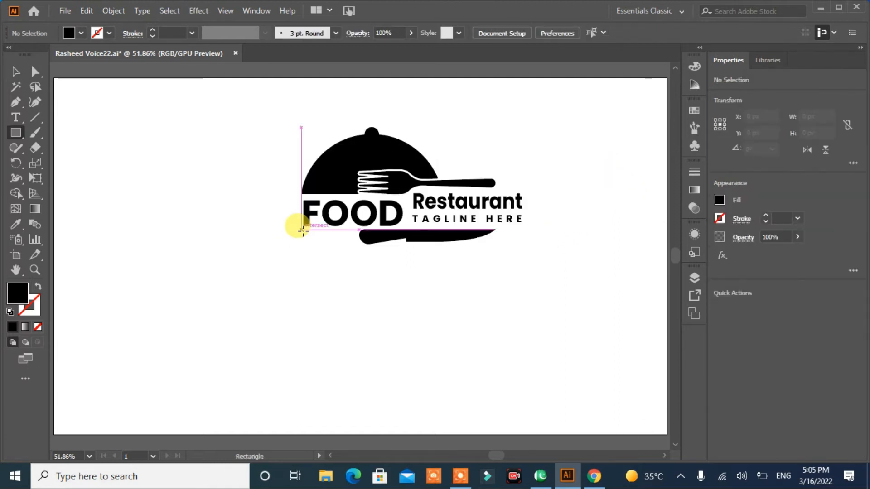
- Draw a 129 × 27 px black rectangle beneath "FOOD", overlapping the knife's handle end
left_click_drag(307, 235, 372, 244)
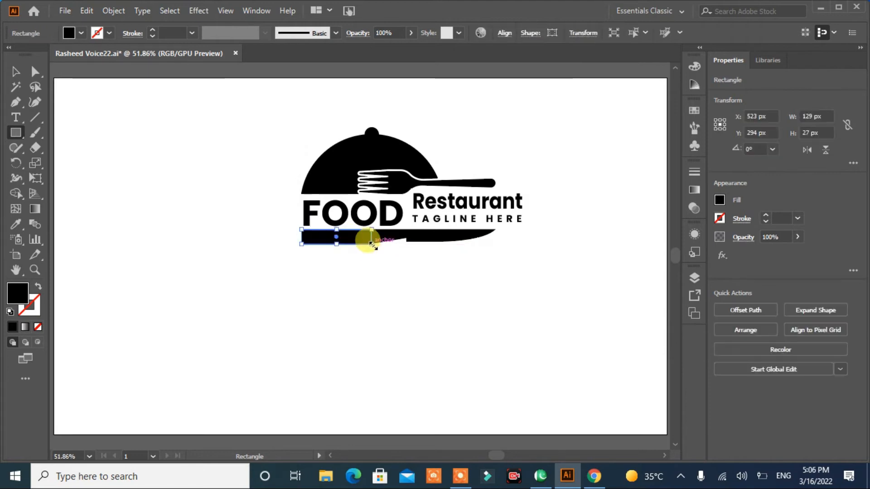
left_click(15, 71)
left_click(217, 154)
- Add a 4 px offset path with miter joins around the knife
left_click(416, 235)
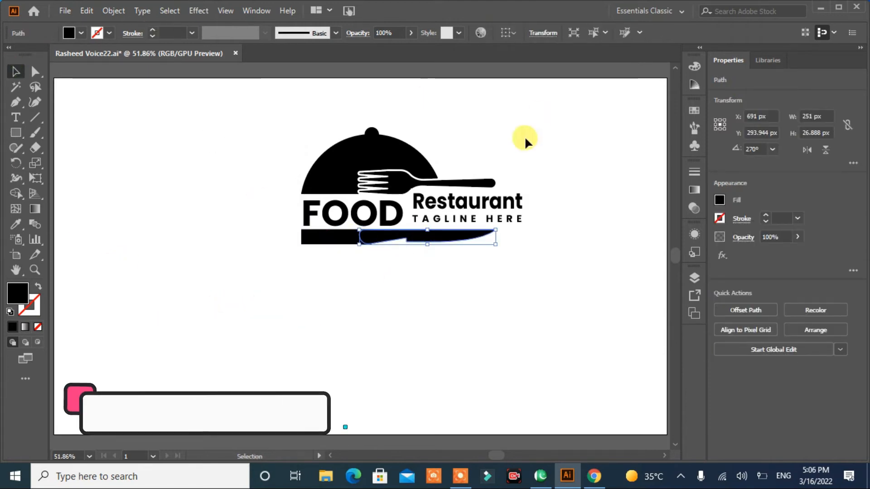
left_click(746, 310)
left_click(365, 268)
left_click_drag(376, 173, 490, 131)
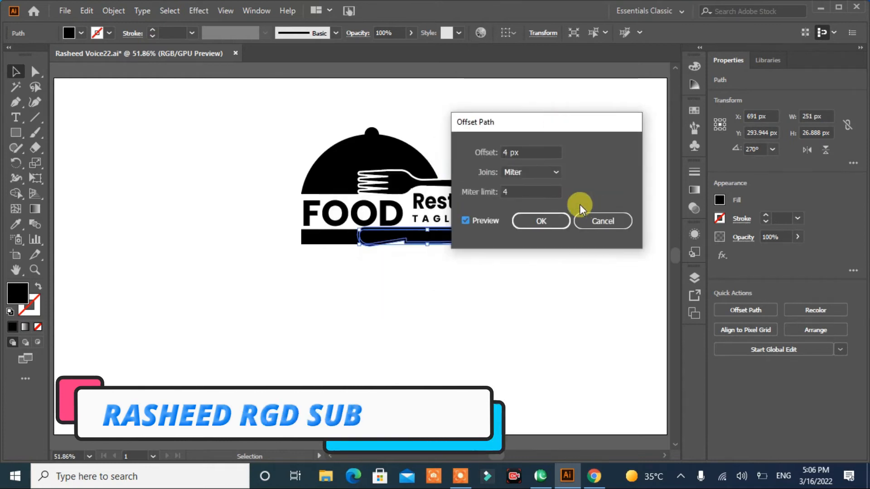
left_click(540, 219)
- Use Shape Builder to cut the knife's offset outline out of the rectangle, leaving a gap around the handle
left_click(328, 236, "shift")
left_click(16, 194)
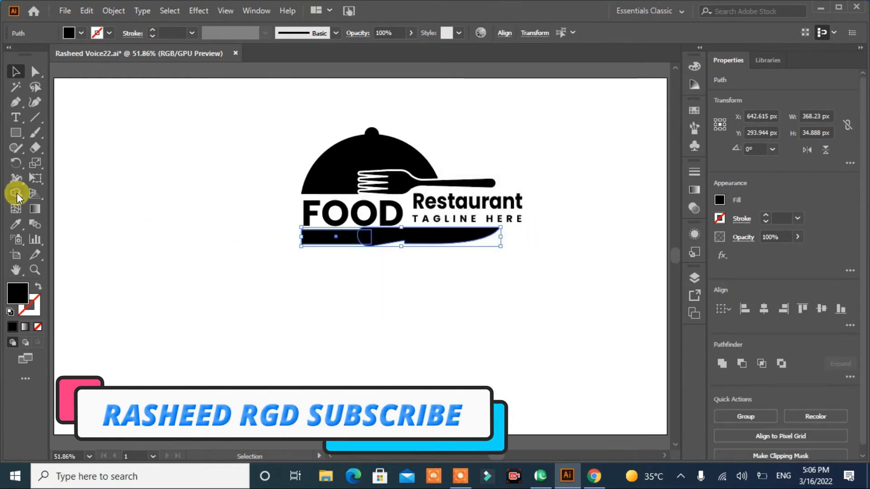
left_click_drag(384, 253, 393, 271)
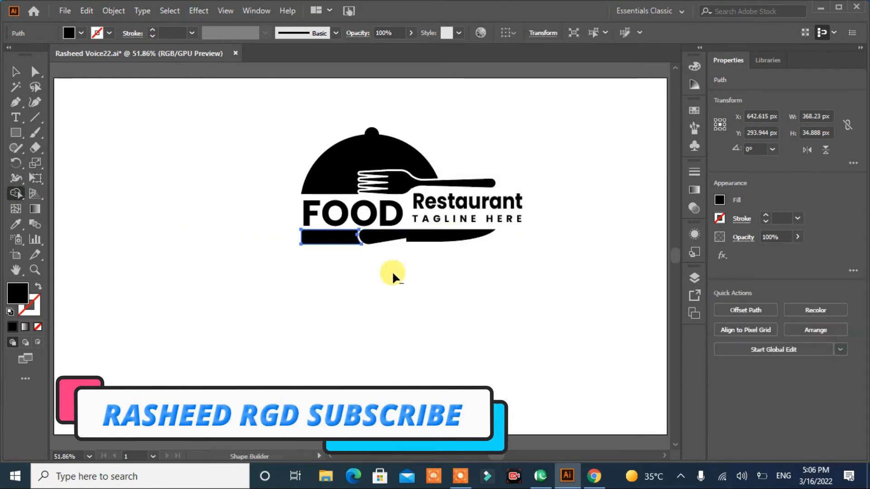
left_click(16, 72)
left_click(137, 251)
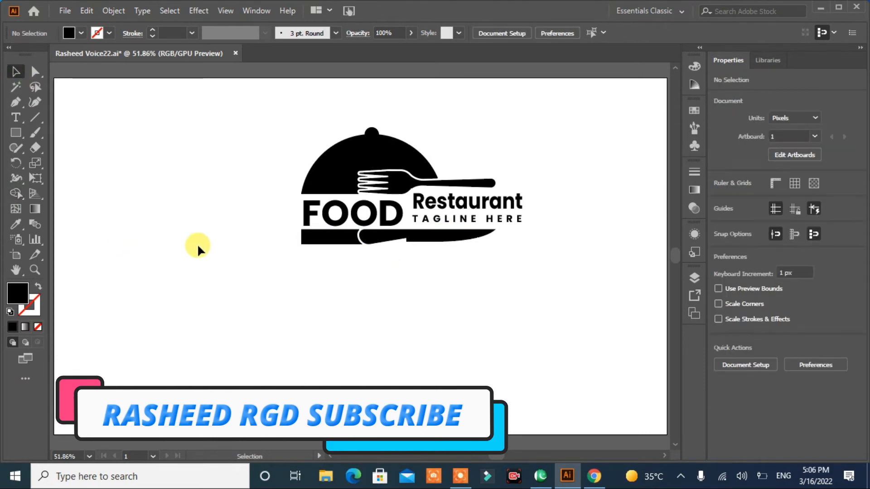
- Group all the logo parts and move the logo to the artboard's centre
left_click_drag(542, 155, 288, 267)
left_click(743, 415)
left_click(559, 281)
left_click_drag(383, 158, 362, 194)
left_click(557, 294)
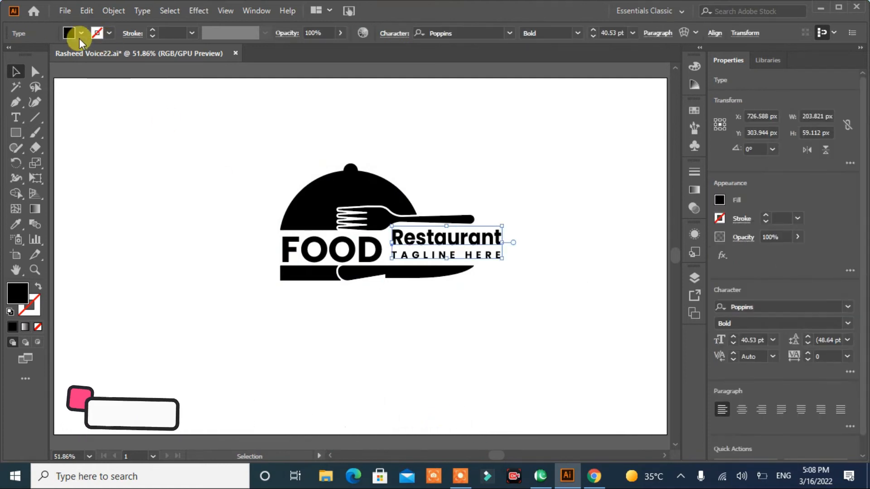
- Fill the "Restaurant" text and the "TAGLINE HERE" text with the same light gray swatch
left_click(80, 36)
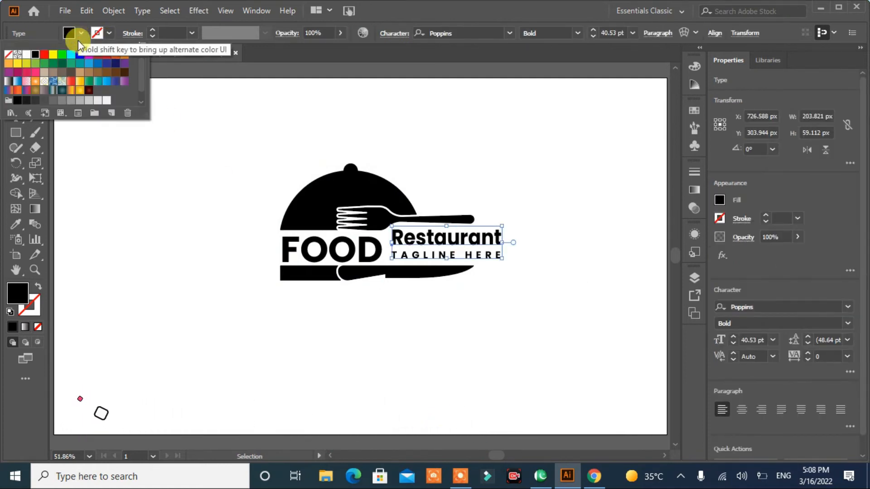
left_click(97, 100)
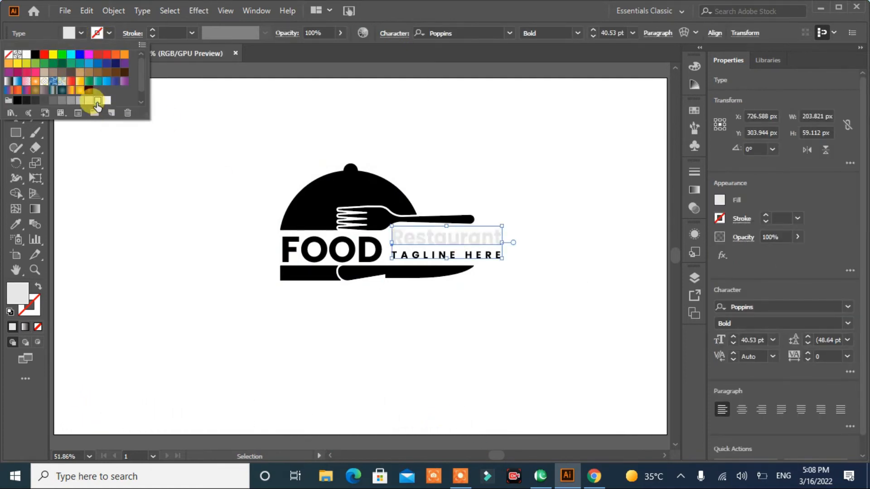
left_click(80, 100)
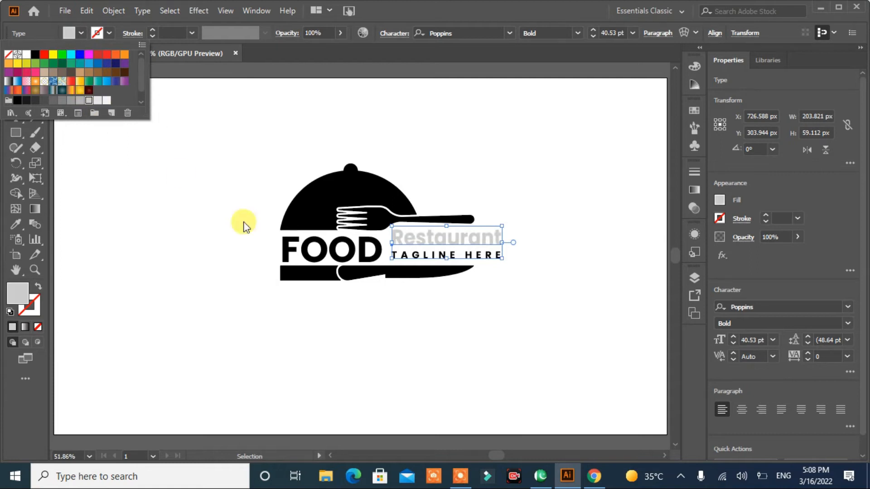
left_click(436, 257)
left_click(504, 259)
left_click(476, 256)
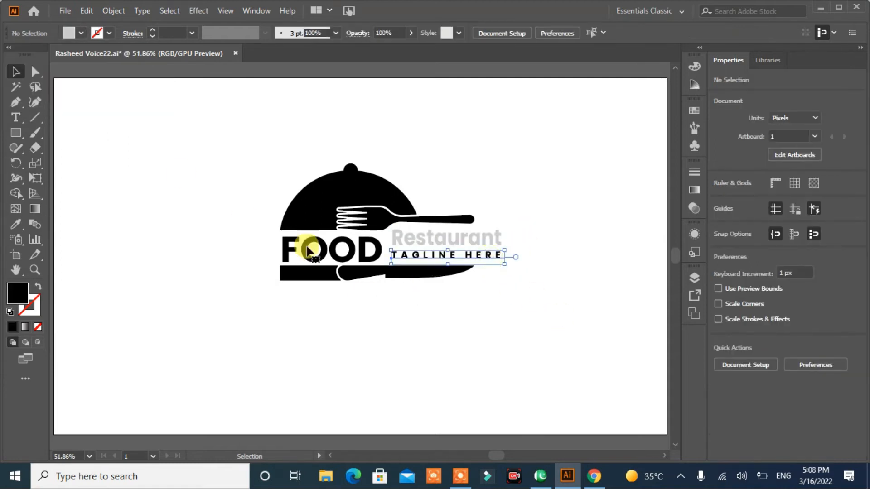
left_click(81, 33)
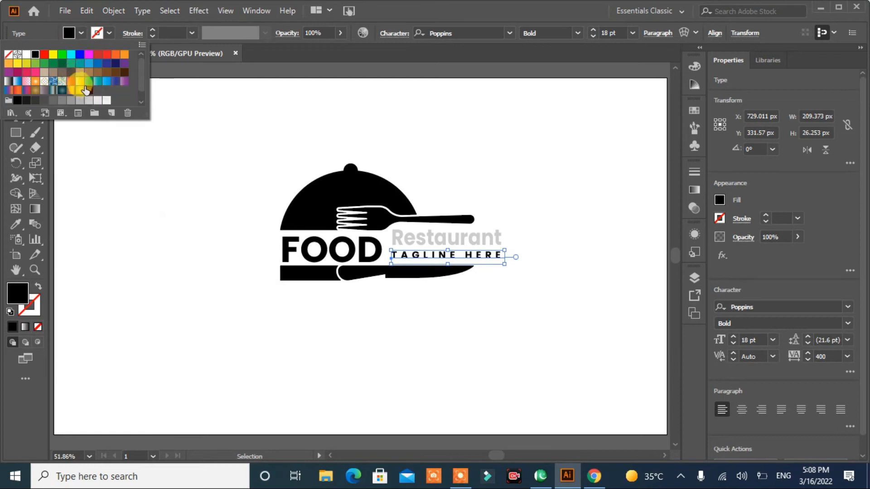
left_click(89, 100)
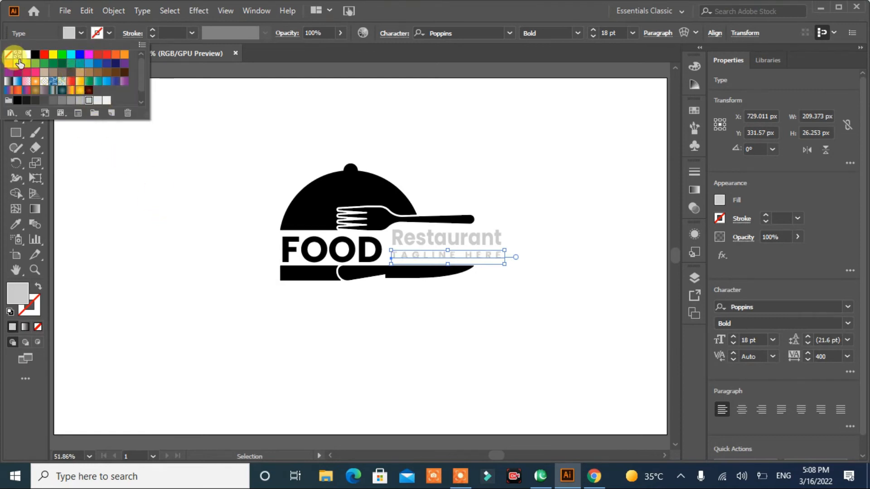
- Fill the "FOOD" text with the same light gray as the other texts
left_click(310, 253)
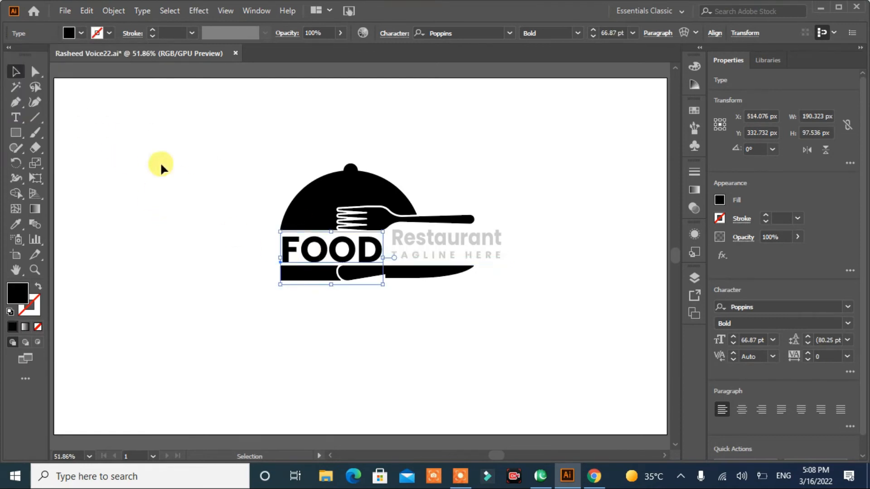
left_click(81, 34)
left_click(90, 100)
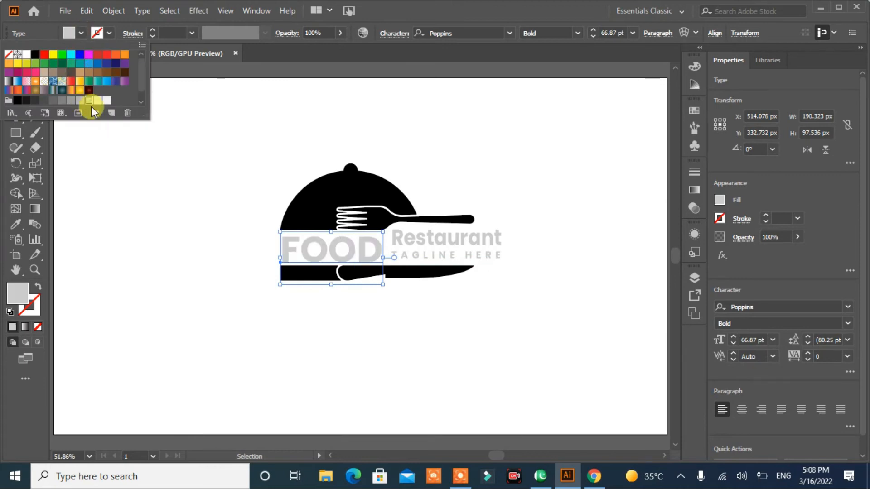
left_click(203, 262)
- Fill the serving dome with the orange swatch
left_click(295, 202)
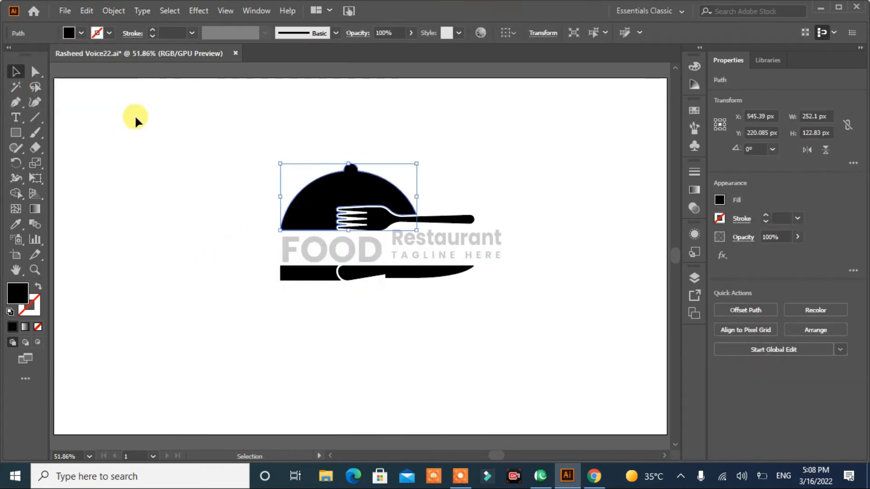
left_click(82, 34)
left_click(115, 55)
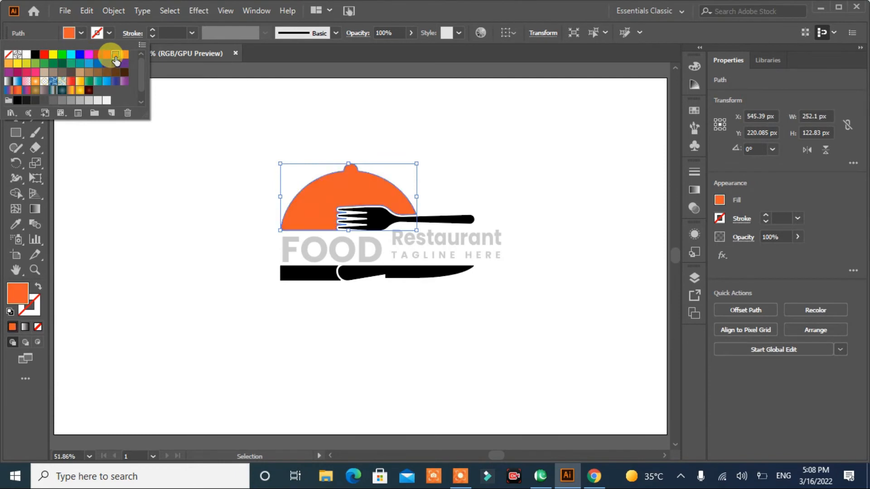
left_click(173, 195)
- Fill the fork with the slightly warmer golden yellow swatch
left_click(439, 219)
left_click(80, 34)
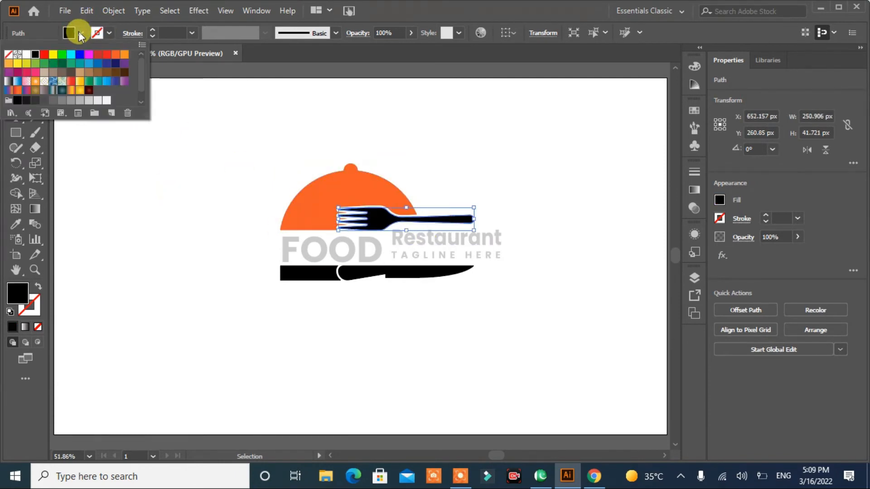
left_click(53, 55)
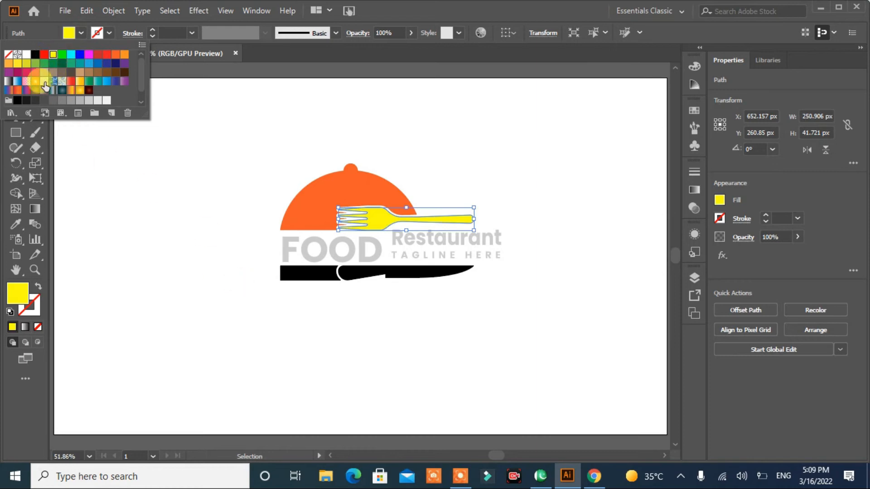
left_click(17, 64)
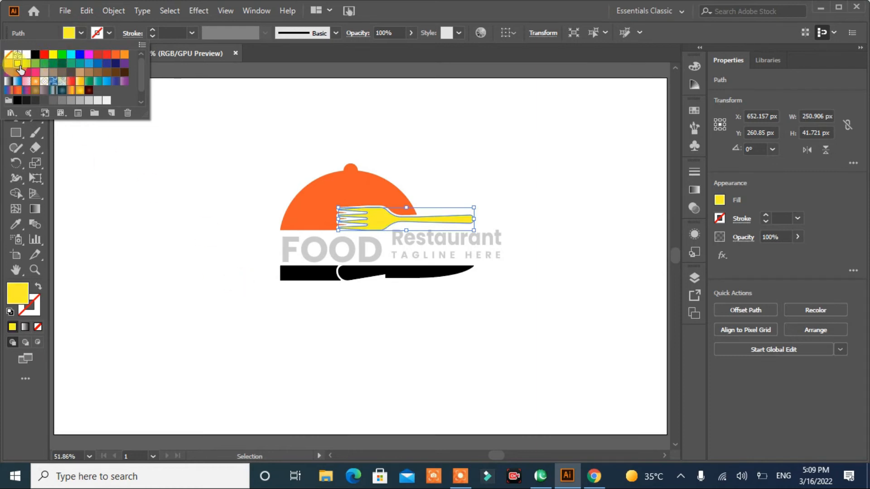
- Fill the knife with the same golden yellow as the fork
left_click(368, 286)
left_click(367, 272)
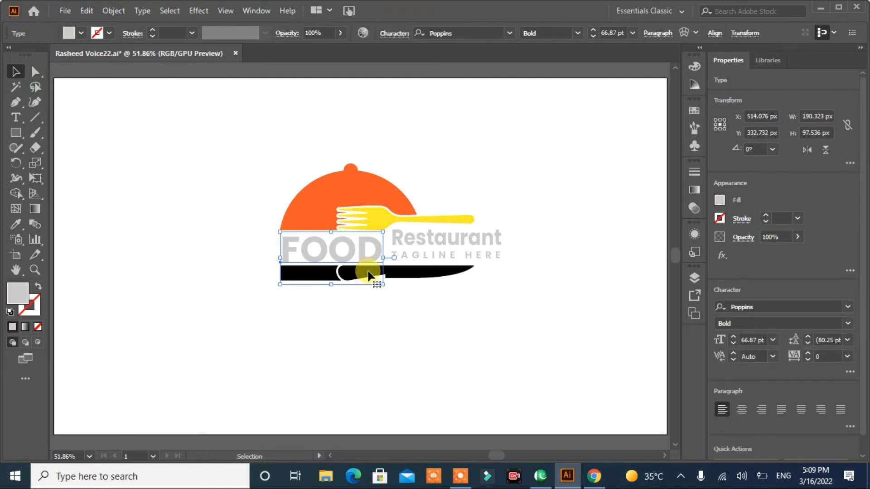
left_click(425, 276)
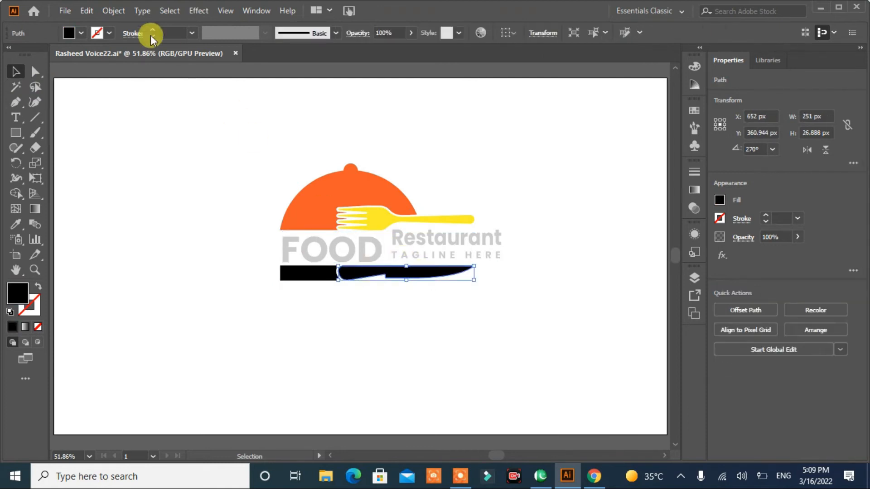
left_click(79, 32)
left_click(22, 66)
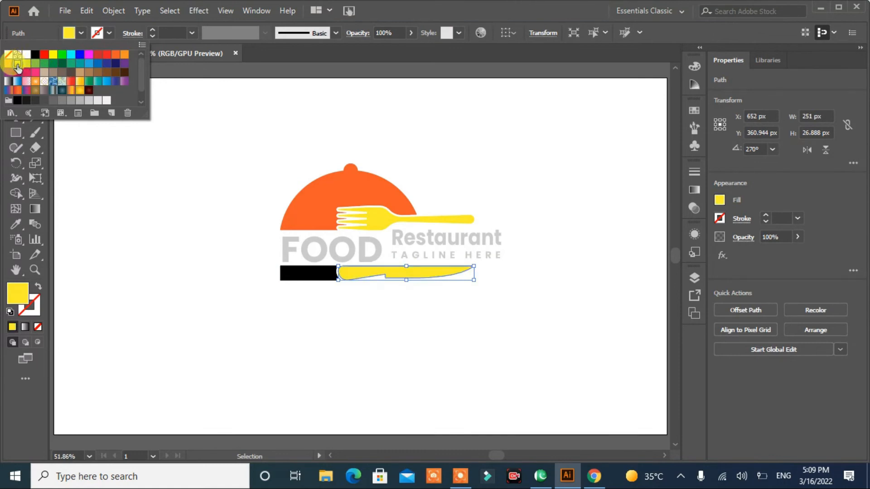
left_click(164, 272)
left_click(180, 290)
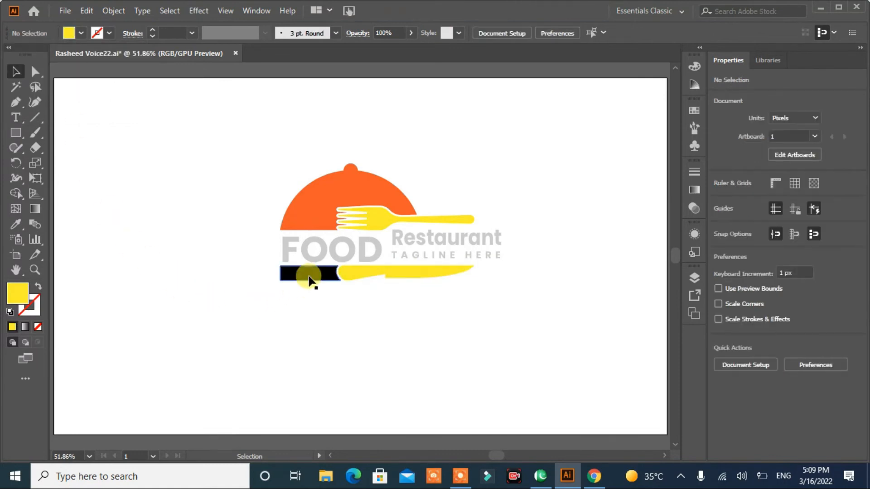
- Fill the rectangle at the knife's handle end with the same orange as the dome
left_click(311, 276)
left_click(83, 33)
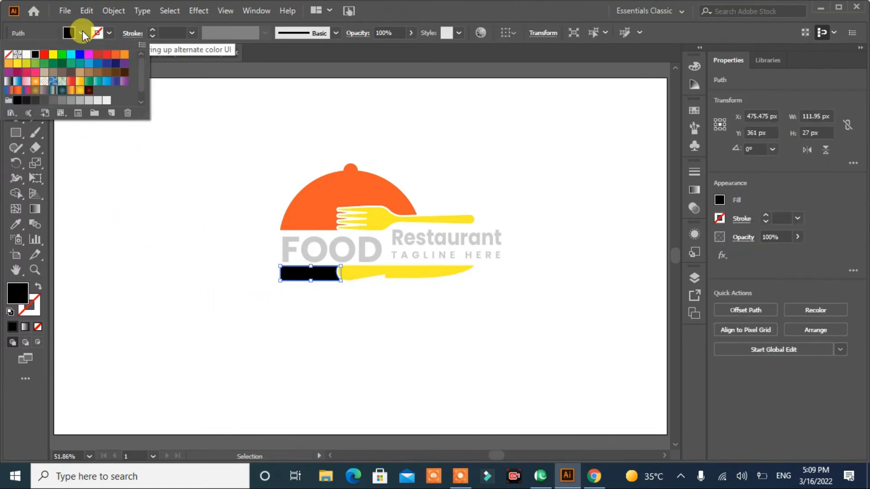
left_click(53, 56)
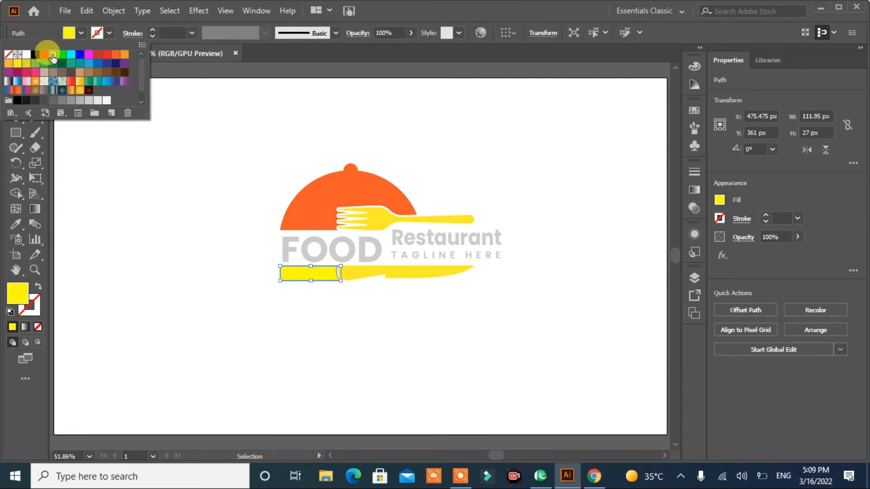
left_click(116, 54)
left_click(159, 202)
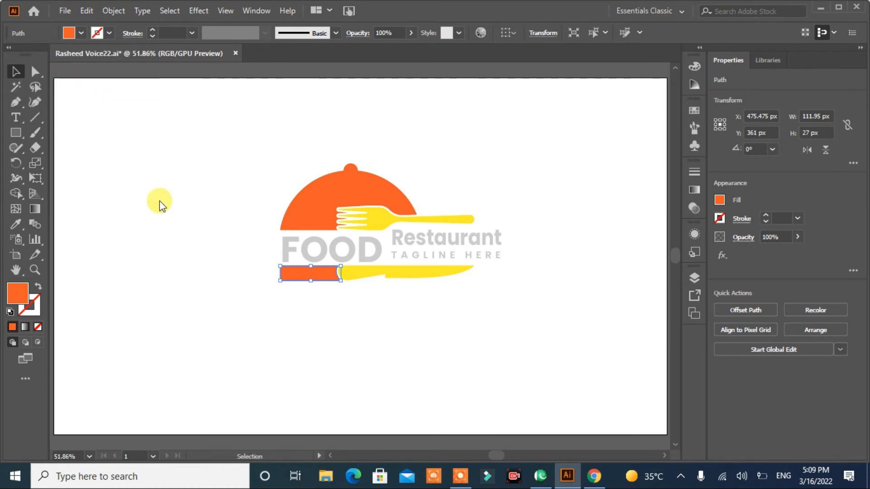
left_click(164, 207)
- Draw a short open curve about 18 px wide and 56 px high inside the dome's left side with the Pen tool
left_click_drag(244, 300, 227, 298)
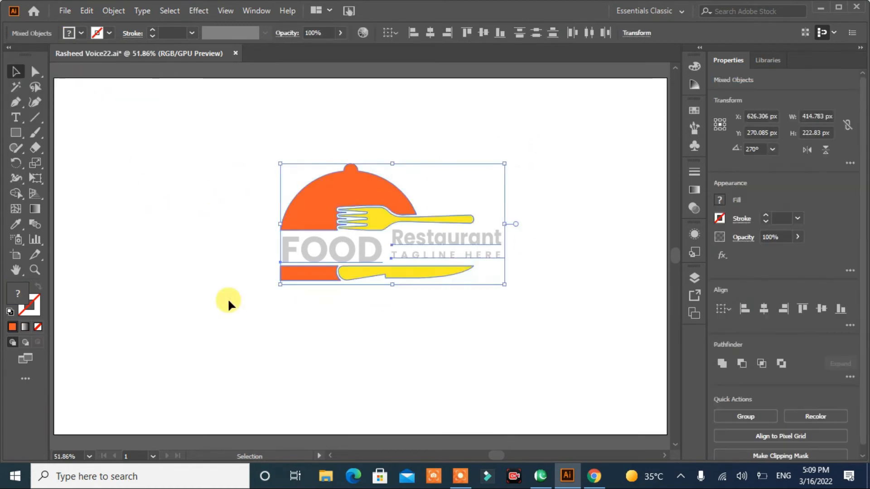
left_click(229, 301)
left_click(15, 103)
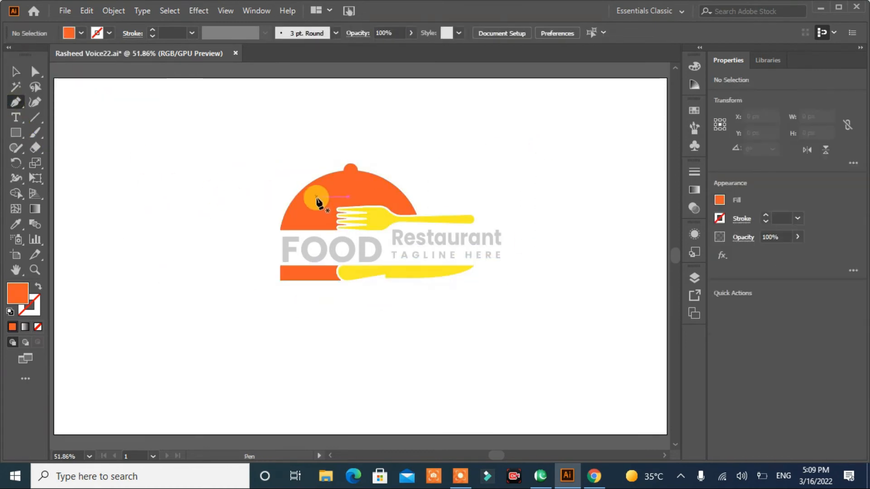
left_click(315, 197)
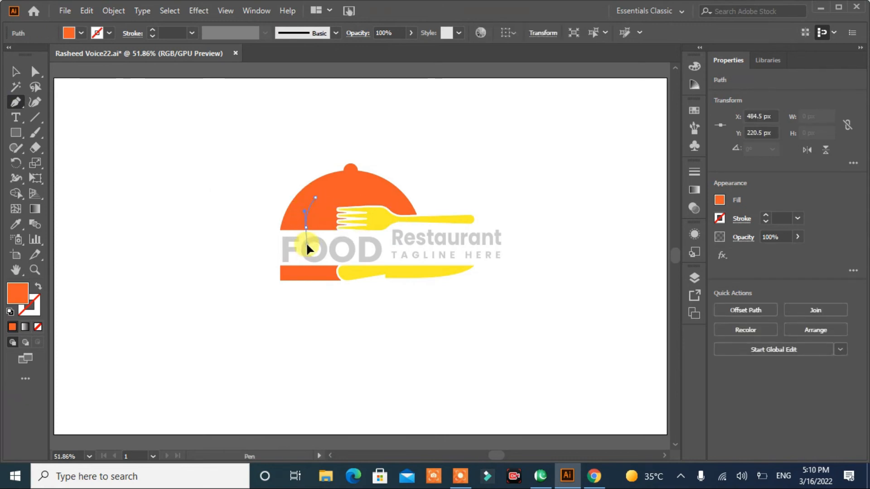
left_click_drag(305, 243, 306, 245)
left_click(193, 300)
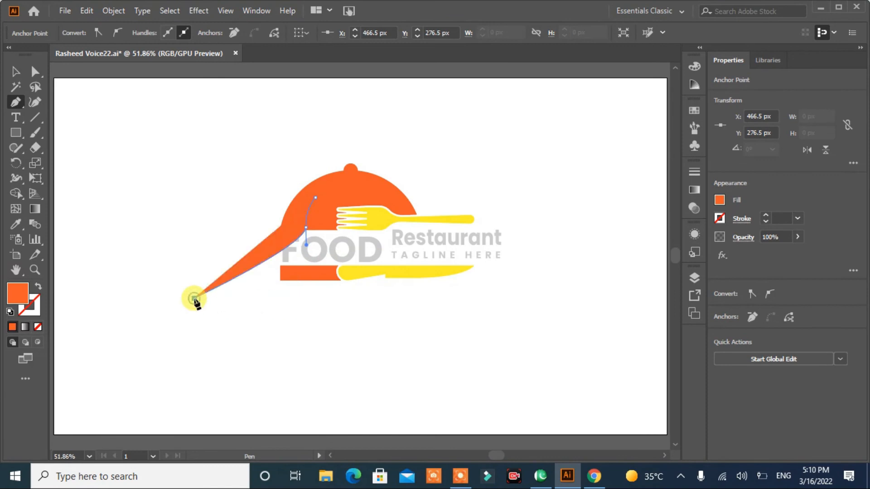
key("ctrl+z")
- Give the curve on the dome no fill and a light grey stroke 18 pt thick
left_click(38, 286)
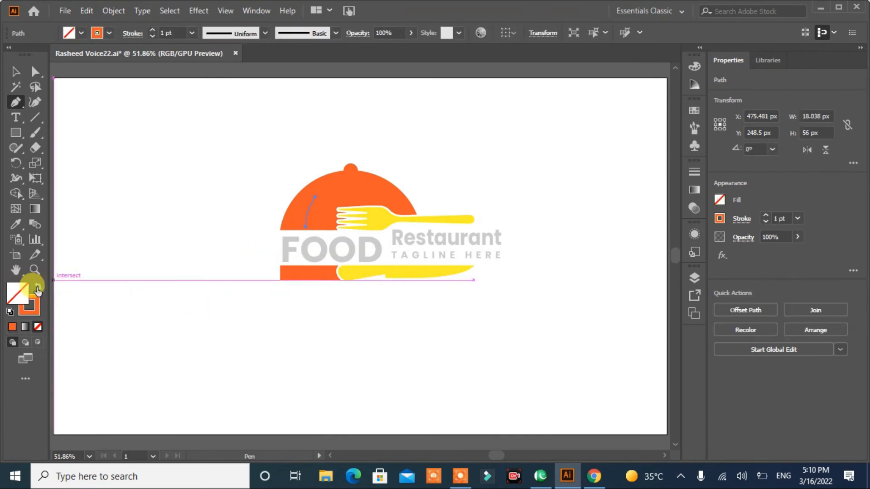
left_click(71, 34)
left_click(89, 100)
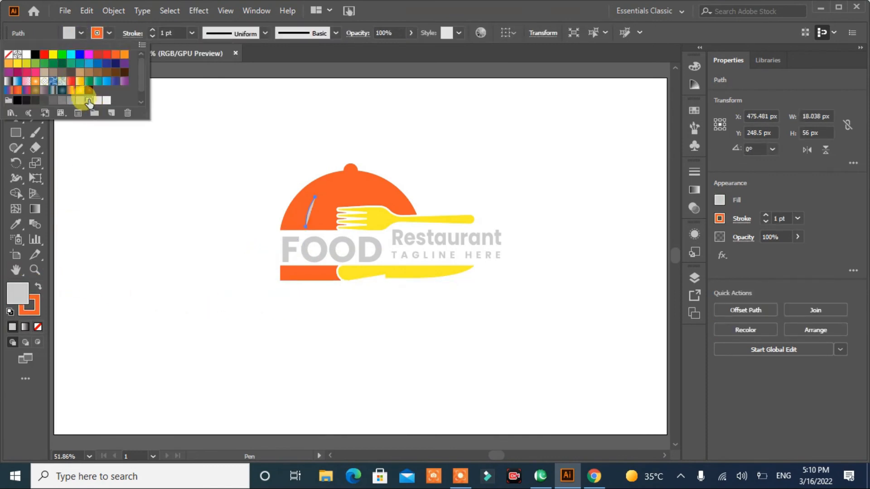
left_click(38, 286)
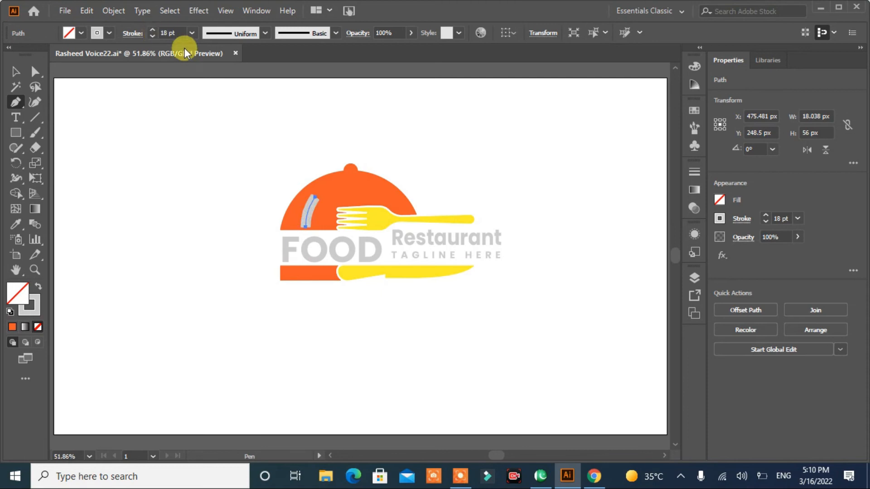
- Apply the triangular width profile to the curve with its tip at the upper end, and expand its appearance
left_click(264, 33)
left_click(218, 135)
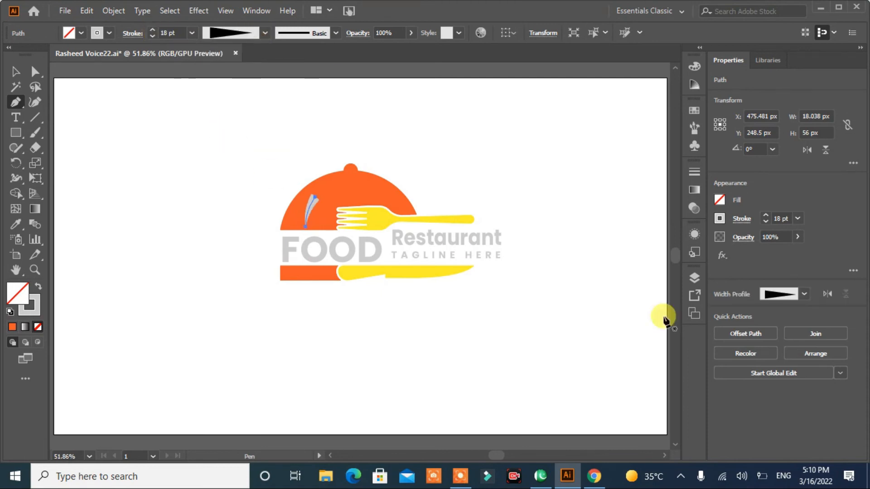
left_click(113, 10)
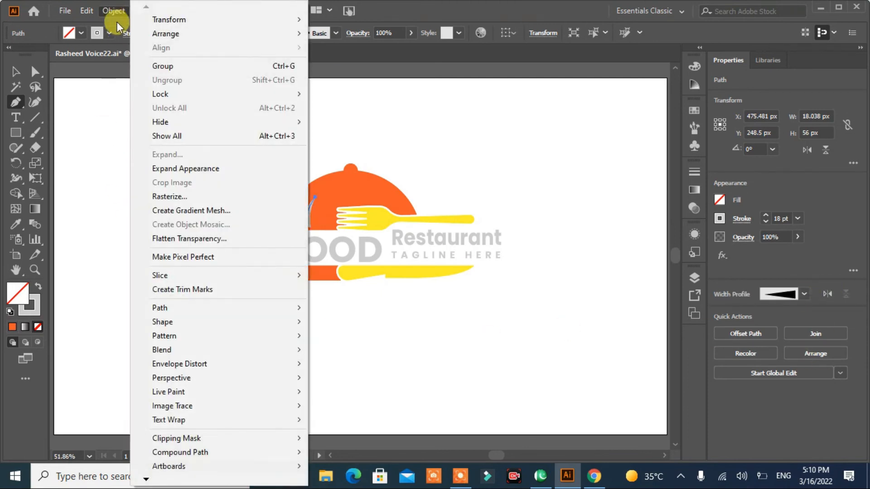
left_click(170, 168)
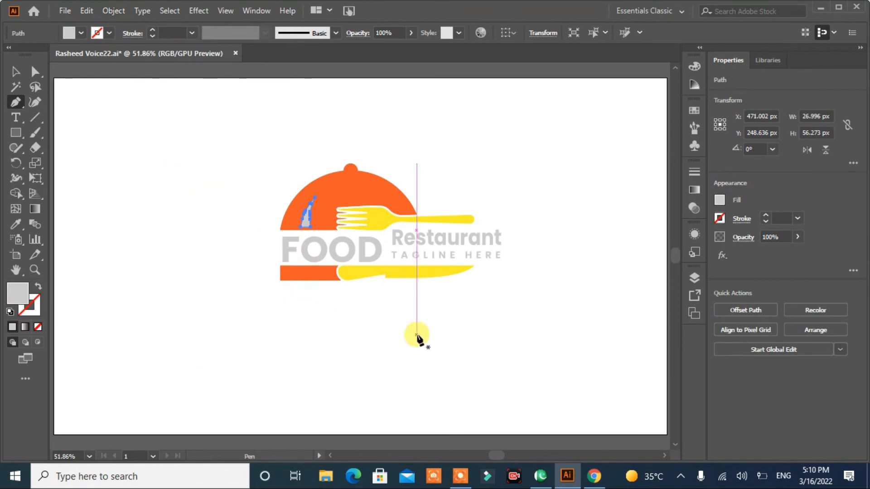
- Cut the grey highlight shape out of the dome with the Shape Builder tool
left_click(16, 72)
left_click_drag(414, 184, 203, 310)
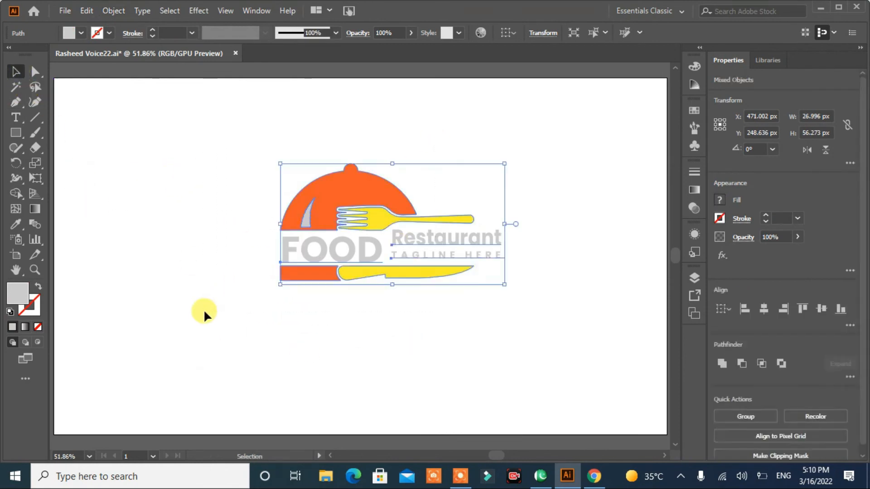
left_click(17, 193)
left_click(305, 219)
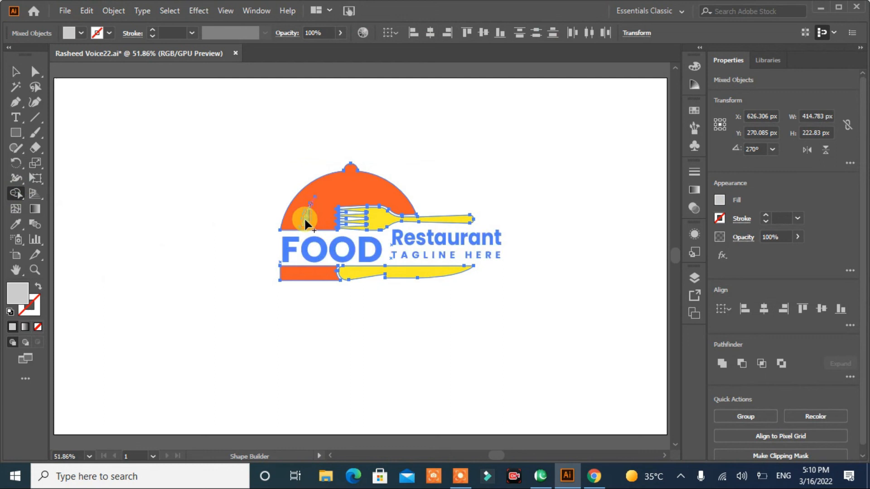
left_click(16, 70)
left_click(86, 171)
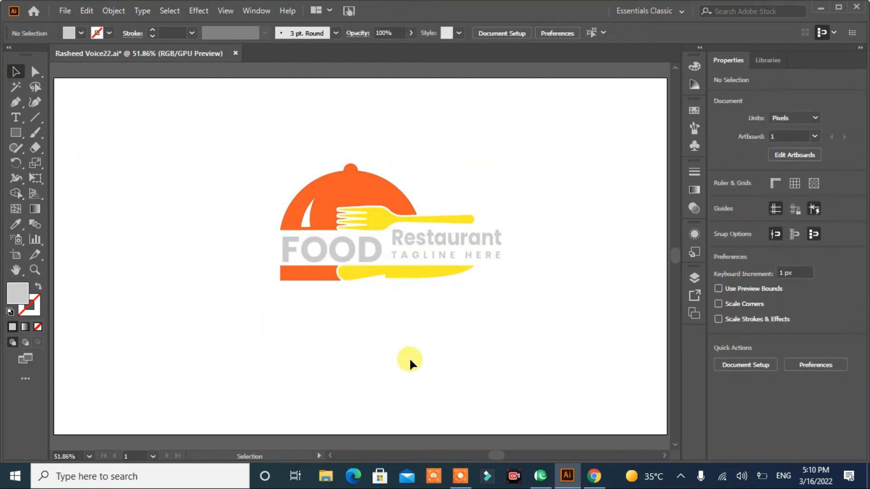
- Group all the logo's artwork and text together
left_click_drag(525, 160, 183, 322)
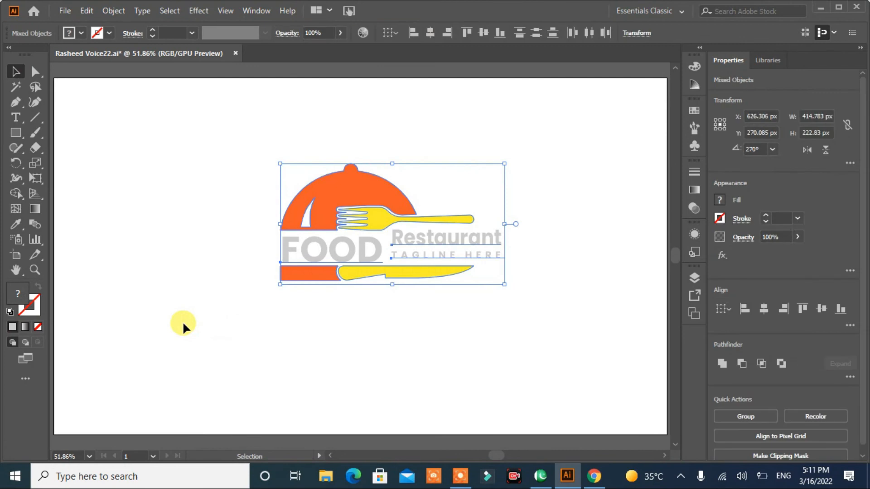
key("ctrl+g")
left_click(391, 382)
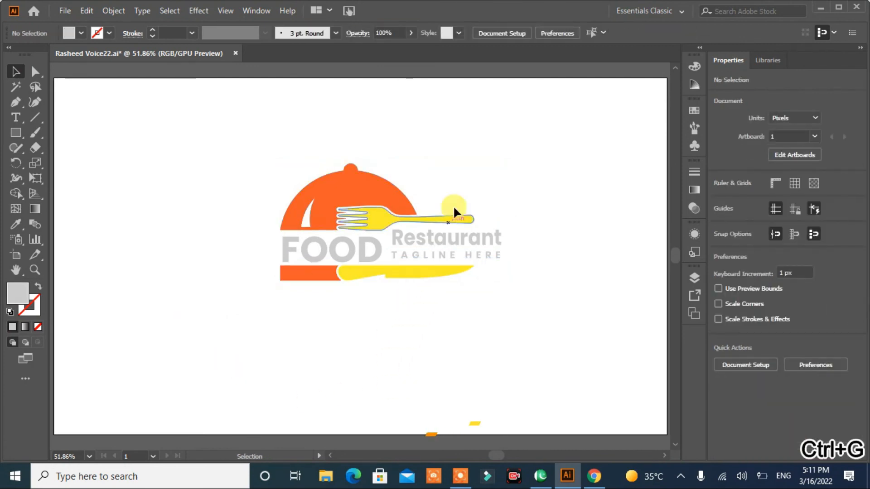
- Draw a rectangle about 622 by 350 px over the whole logo and fill it with black
left_click(16, 133)
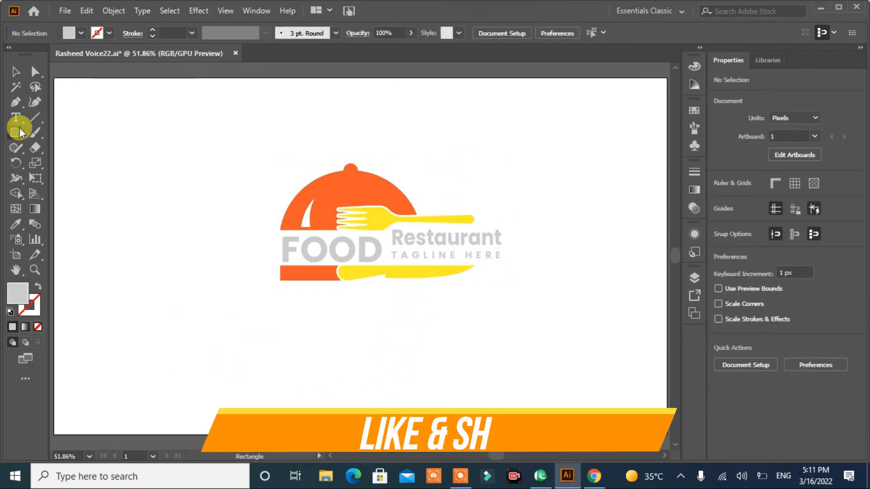
left_click_drag(214, 135, 551, 324)
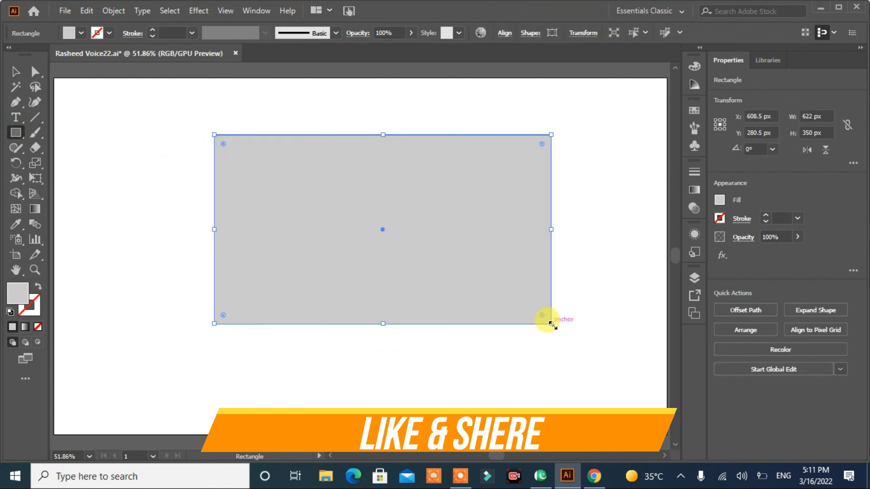
left_click(80, 33)
left_click(22, 49)
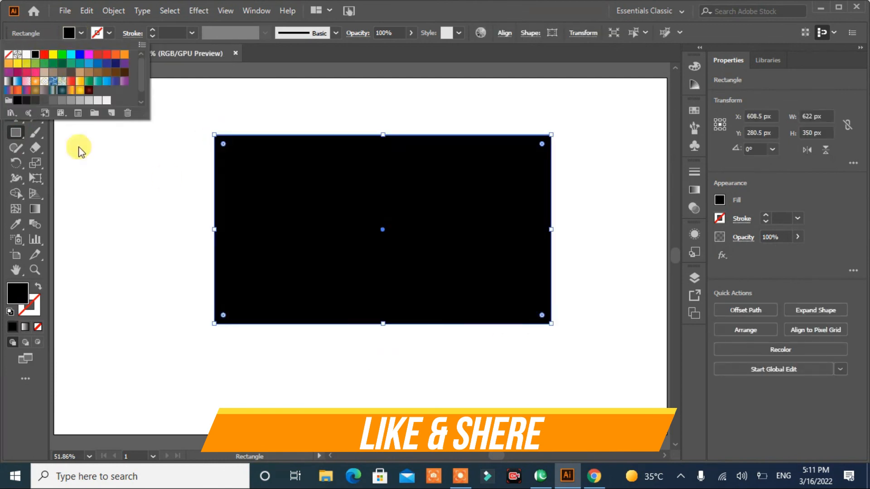
- Send the black rectangle to the back, behind the logo, and deselect it
right_click(333, 224)
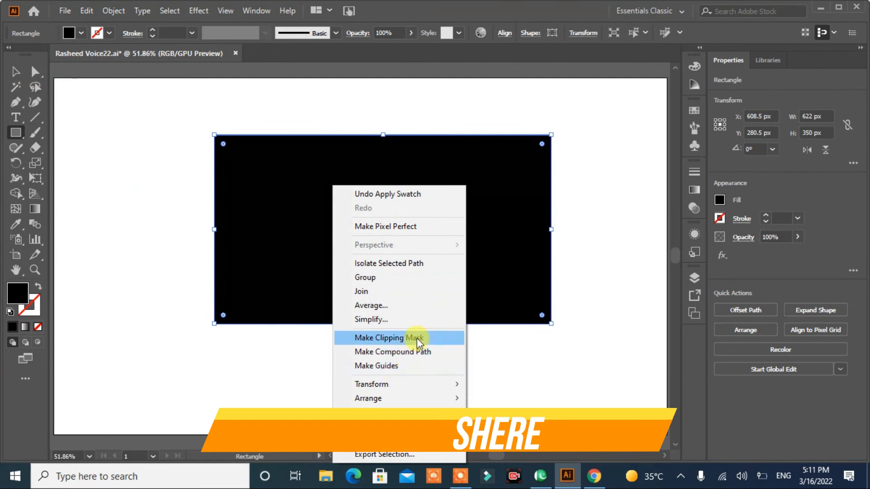
mouse_move(389, 399)
left_click(510, 430)
left_click(16, 72)
left_click(159, 369)
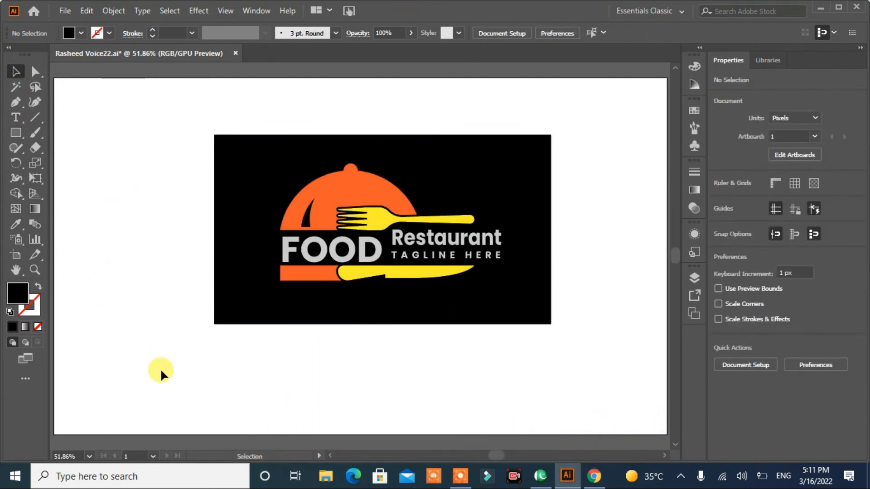